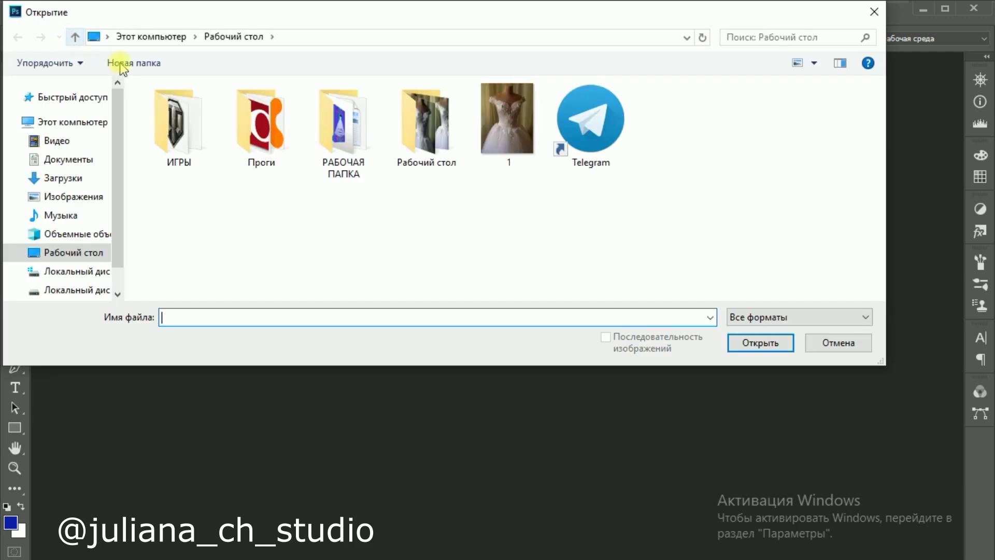
Open the wedding dress photo 1 from the desktop, center its window in the workspace and show the Layers panel
double_click(488, 147)
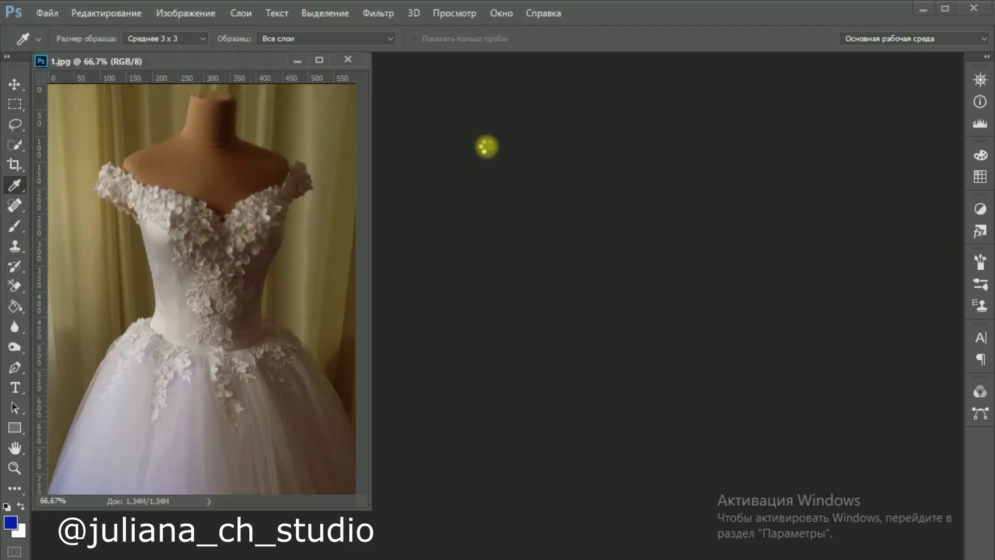
drag(183, 58, 428, 77)
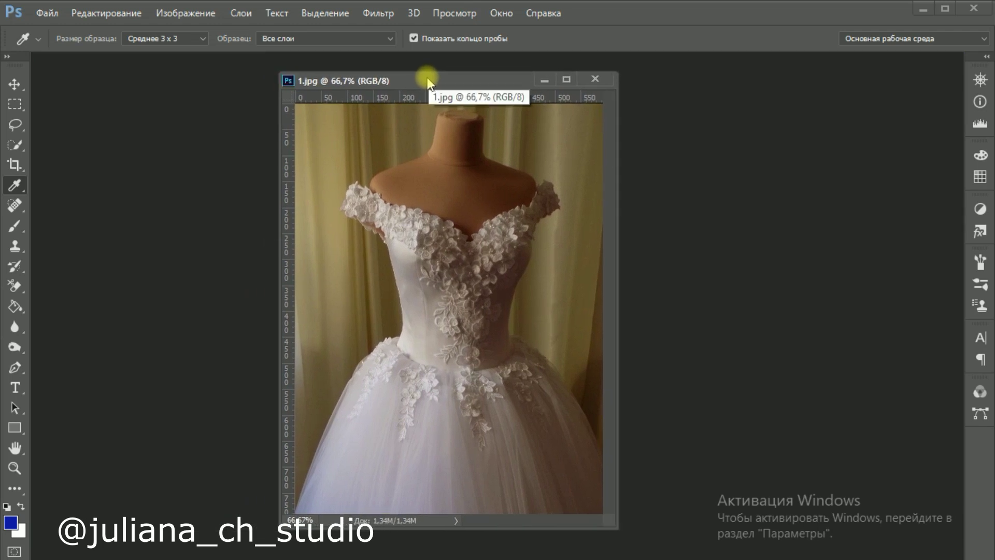
click(499, 13)
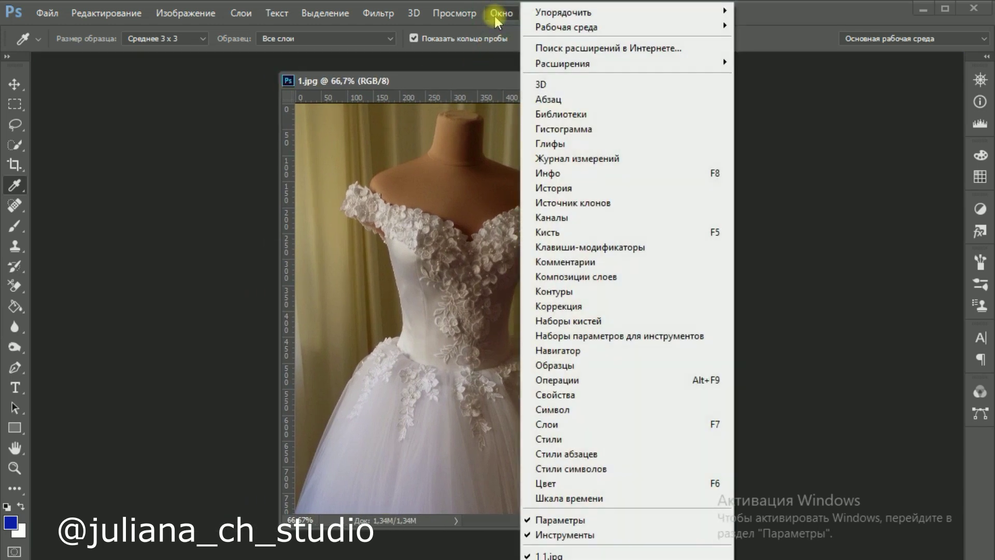
click(542, 425)
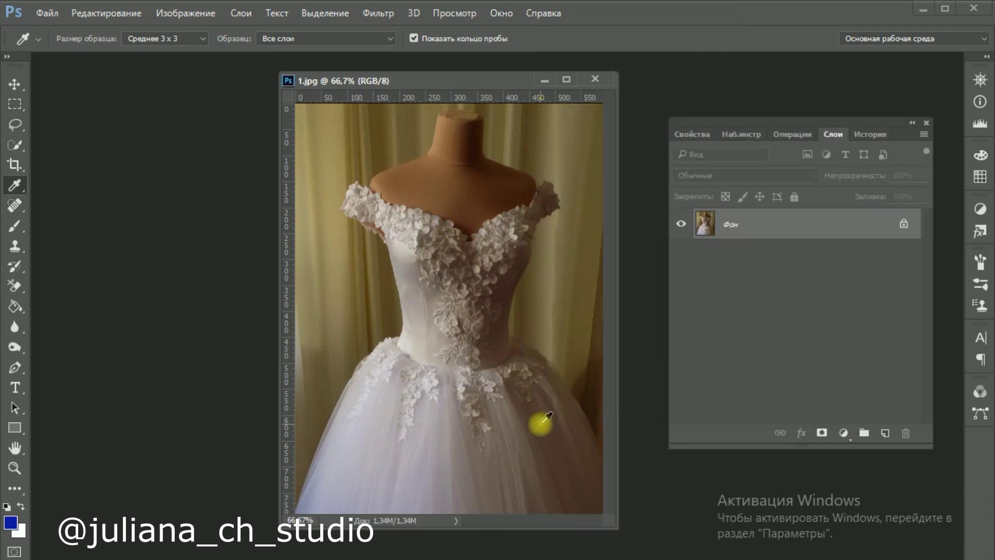
Activate the Eyedropper tool with its sample size set to the 3 x 3 average
click(455, 14)
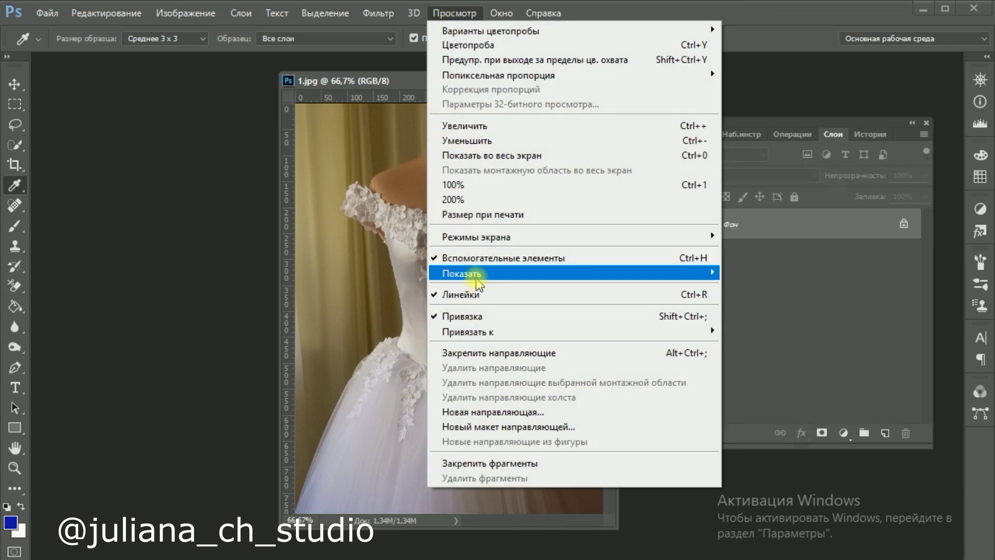
mouse_move(478, 282)
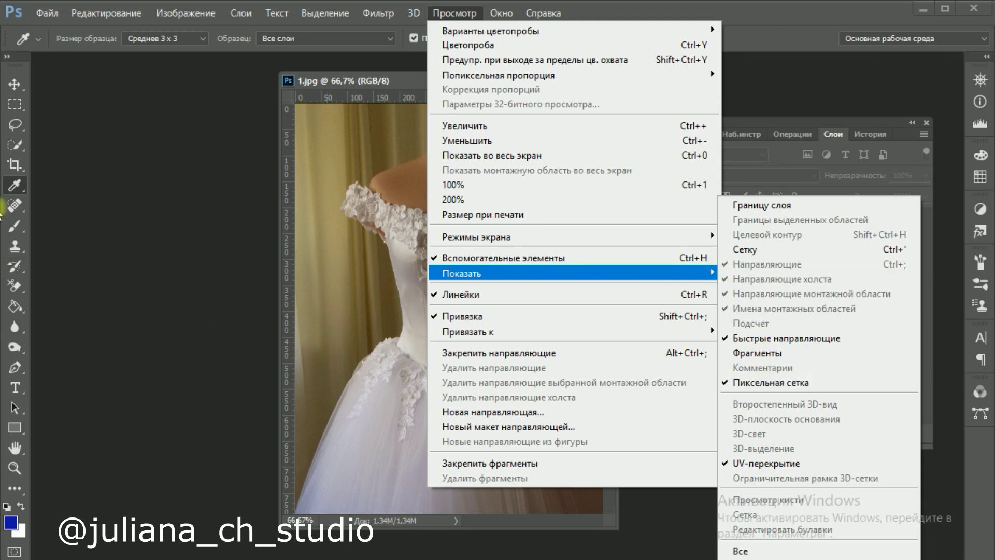
click(11, 193)
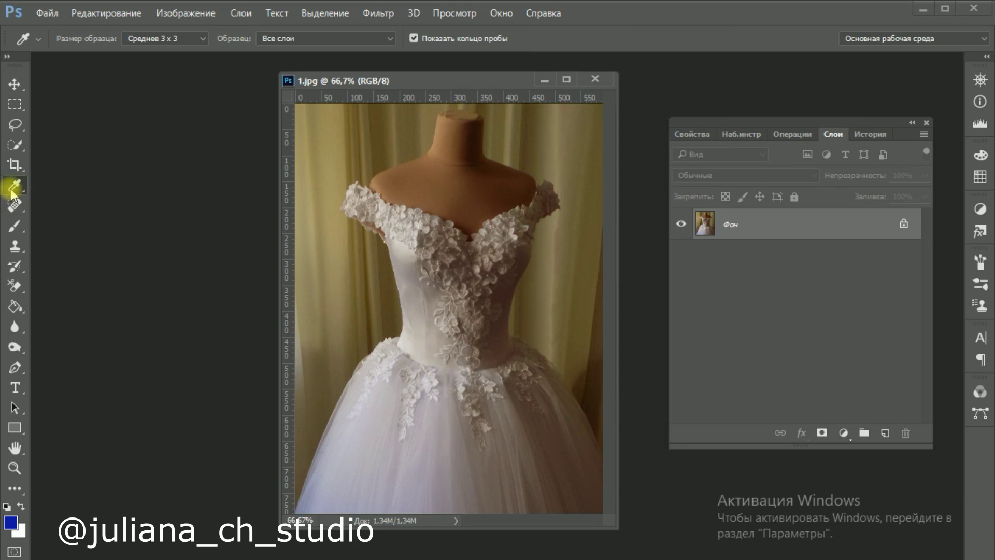
click(172, 42)
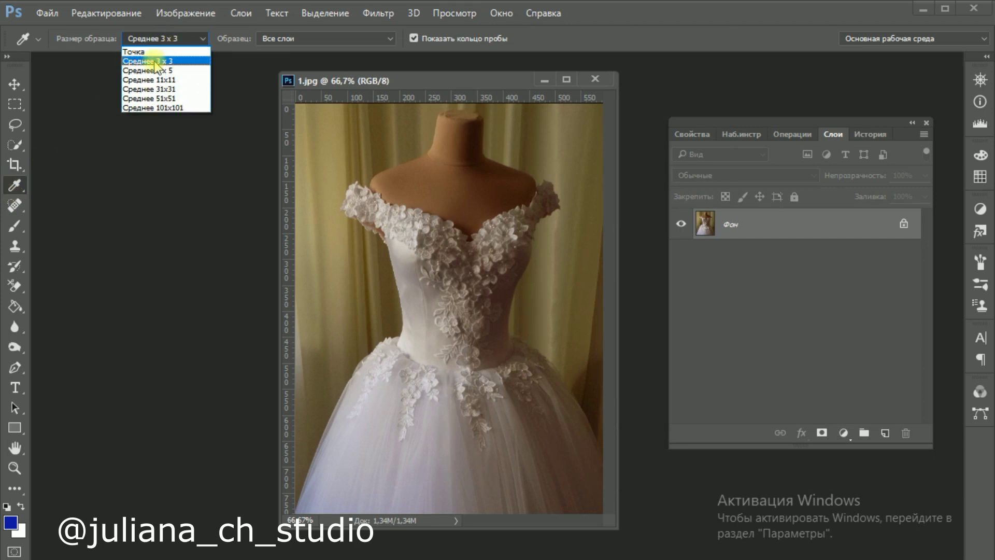
click(156, 61)
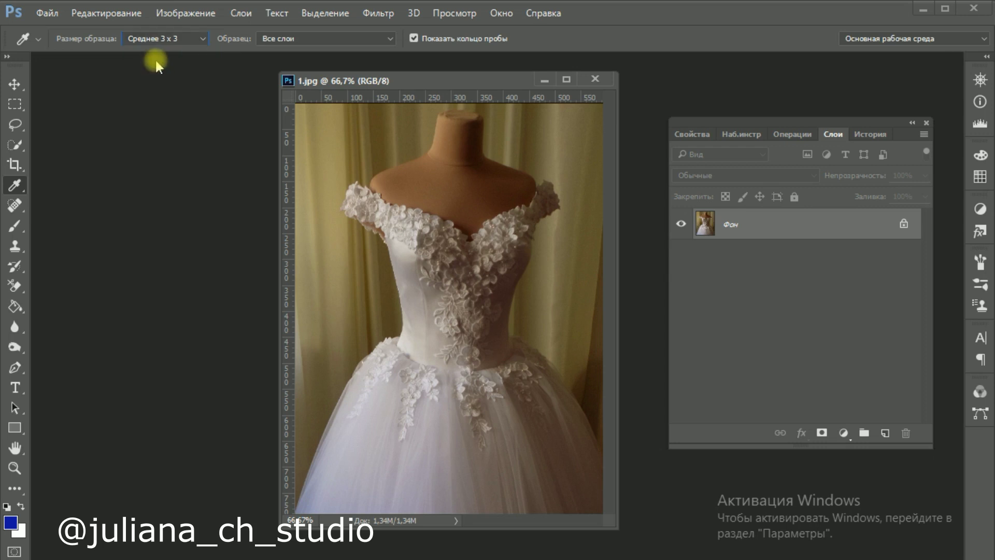
Add a Curves adjustment layer above the photo, with a Threshold adjustment layer on top of it
click(842, 433)
click(834, 189)
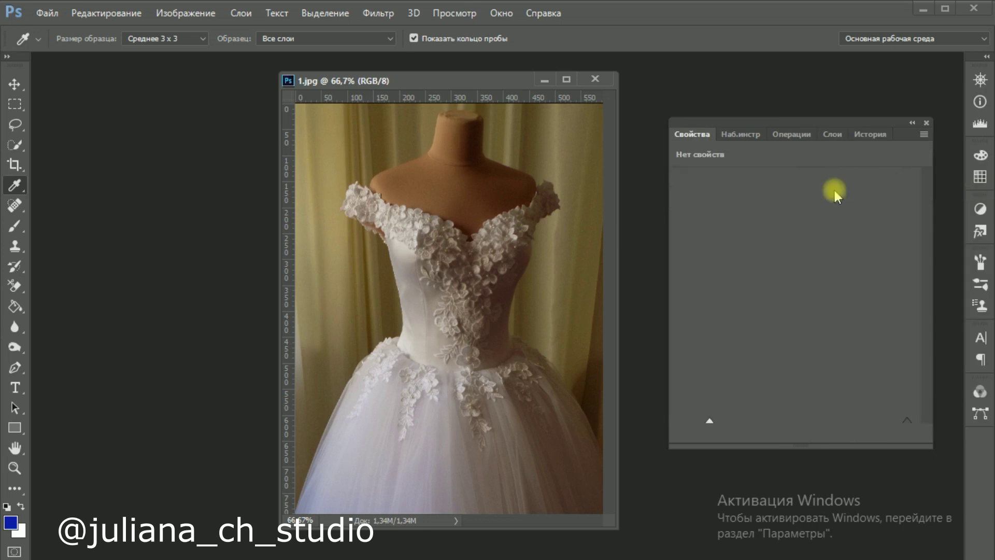
click(833, 134)
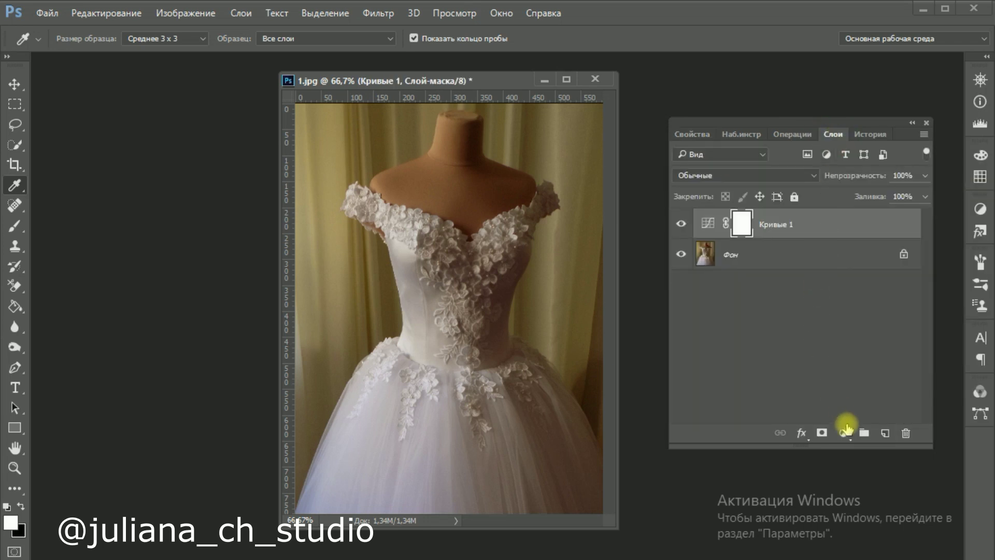
click(844, 433)
click(850, 386)
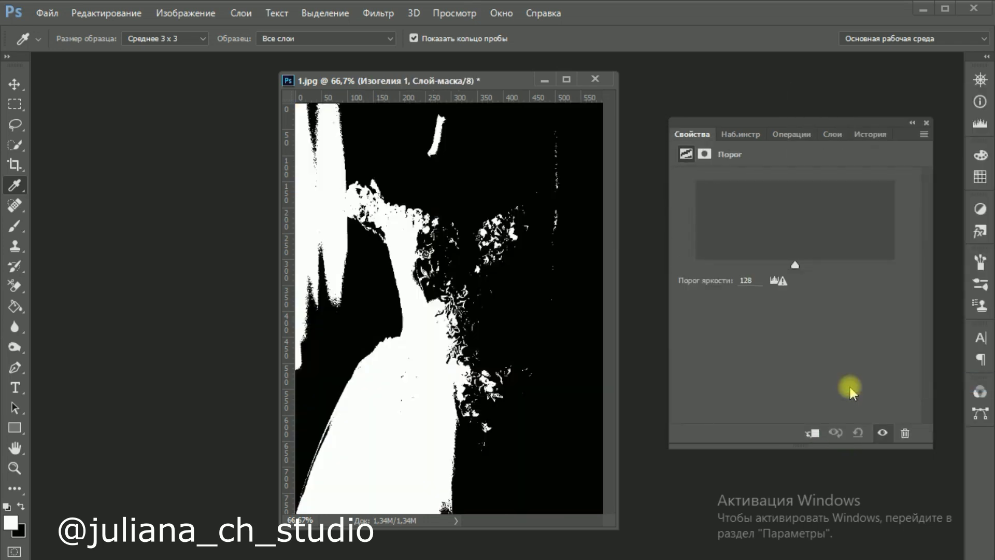
Raise the threshold level to 213 and place a color sampler on the largest white patch at the dress's waist
drag(796, 266, 863, 265)
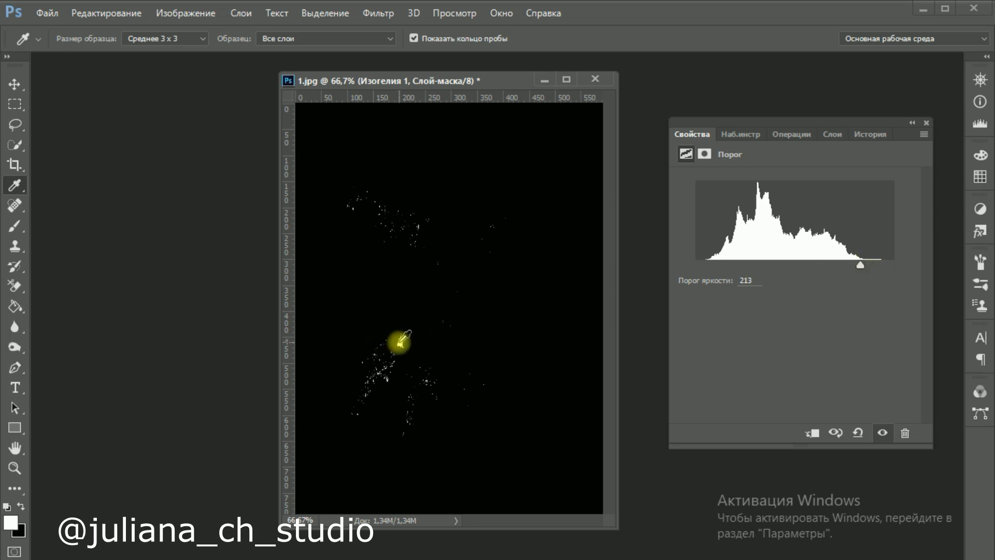
scroll(399, 342, up, 10)
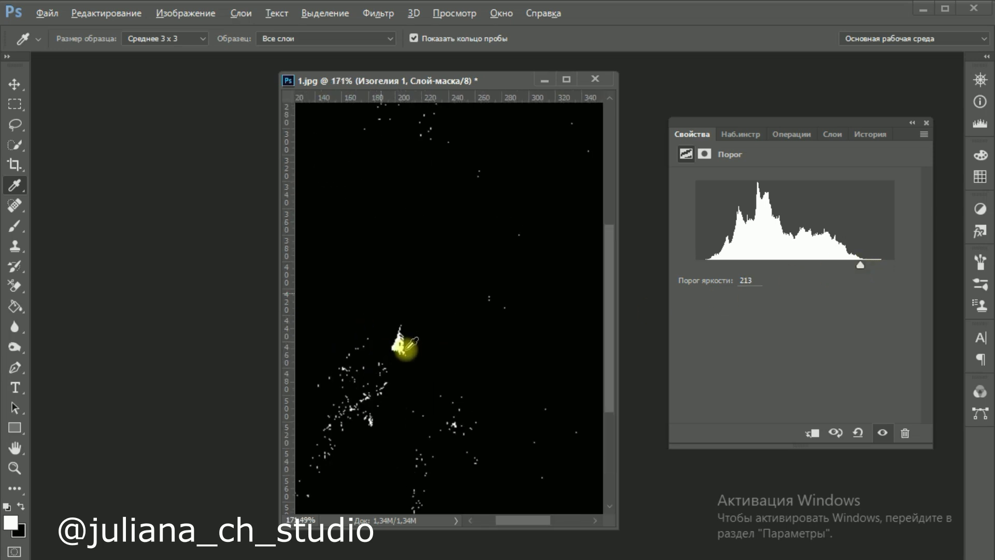
scroll(398, 339, up, 5)
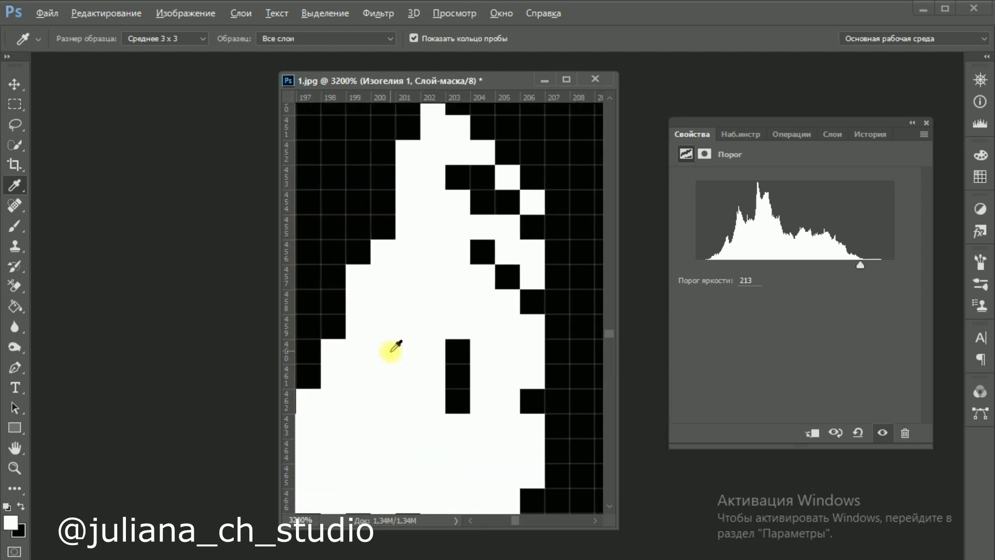
shift+click(385, 376)
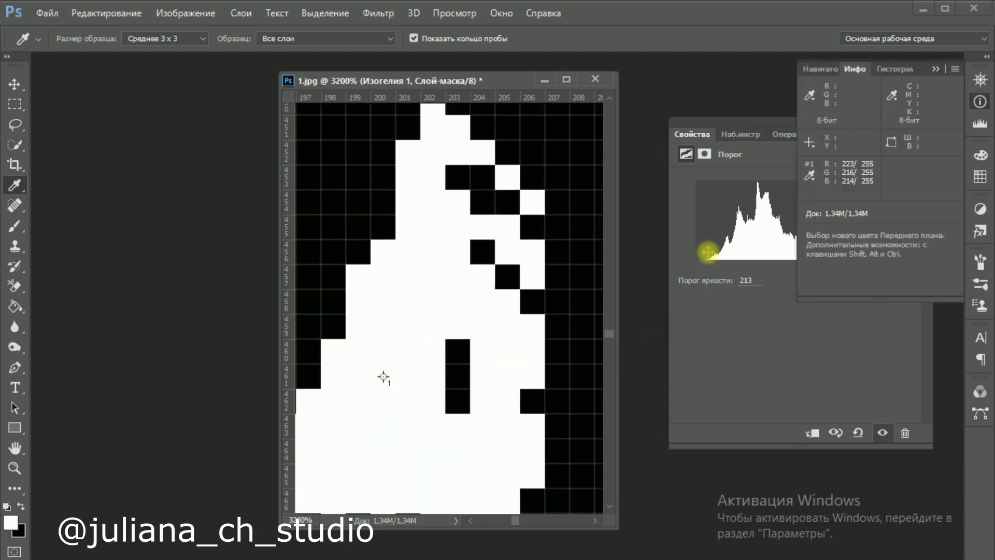
Lower the threshold level to 22 and place a second color sampler in the black patch on the mannequin's neck
scroll(534, 303, down, 3)
scroll(534, 304, down, 8)
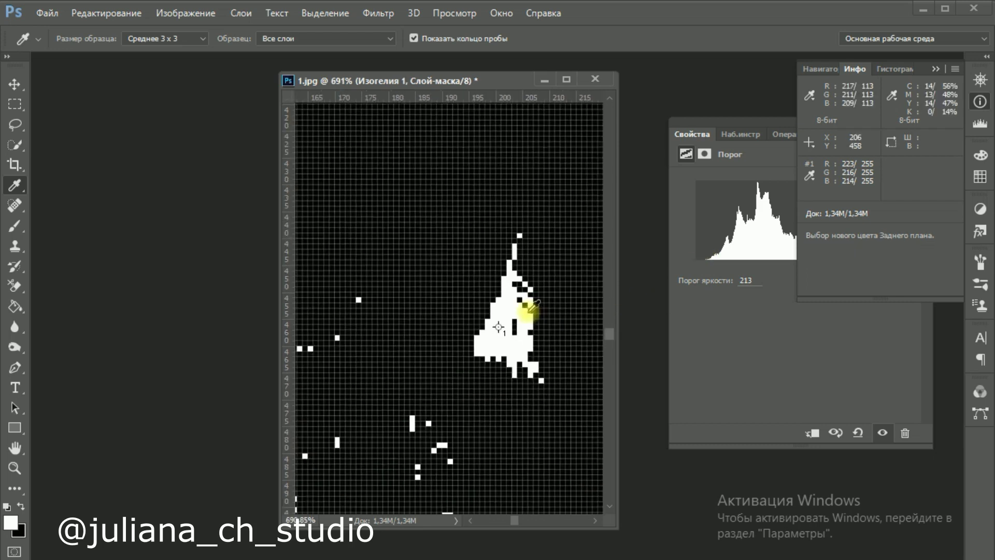
scroll(532, 310, down, 5)
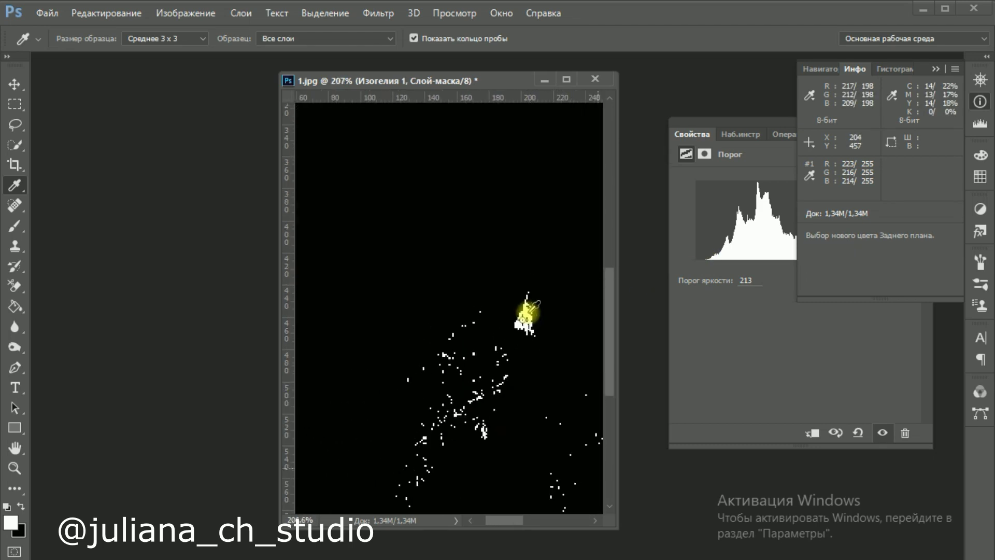
scroll(532, 310, down, 4)
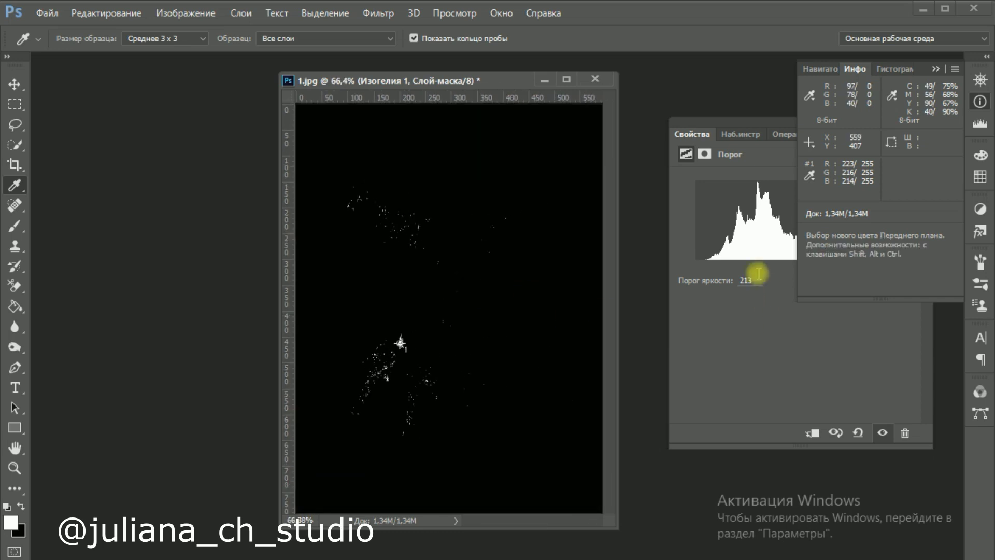
click(751, 259)
drag(861, 265, 706, 264)
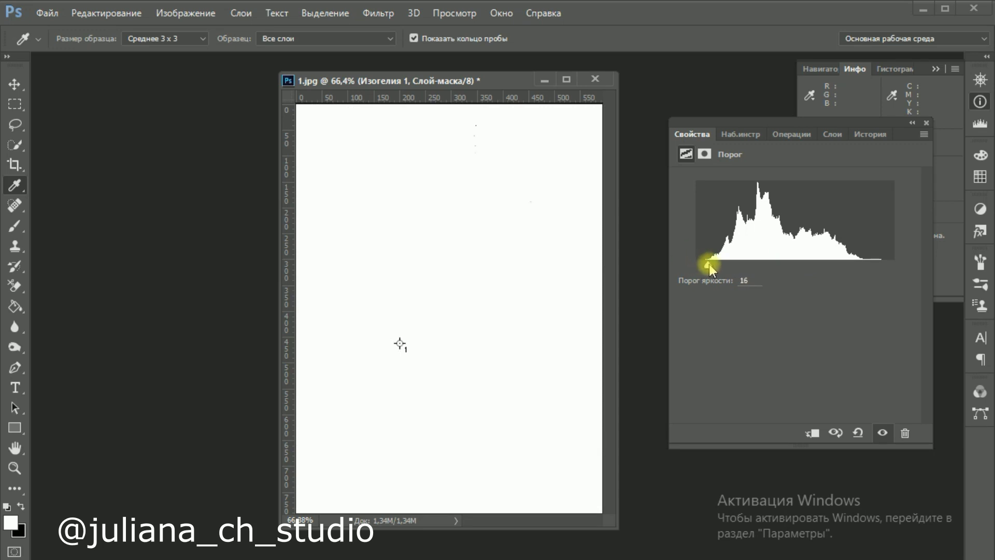
drag(714, 264, 714, 264)
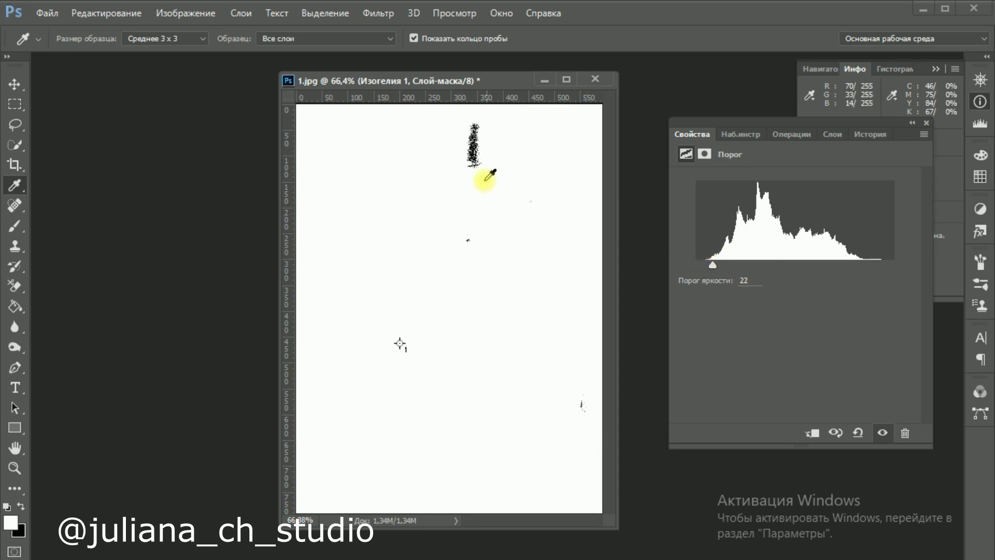
drag(471, 140, 492, 143)
scroll(473, 151, up, 10)
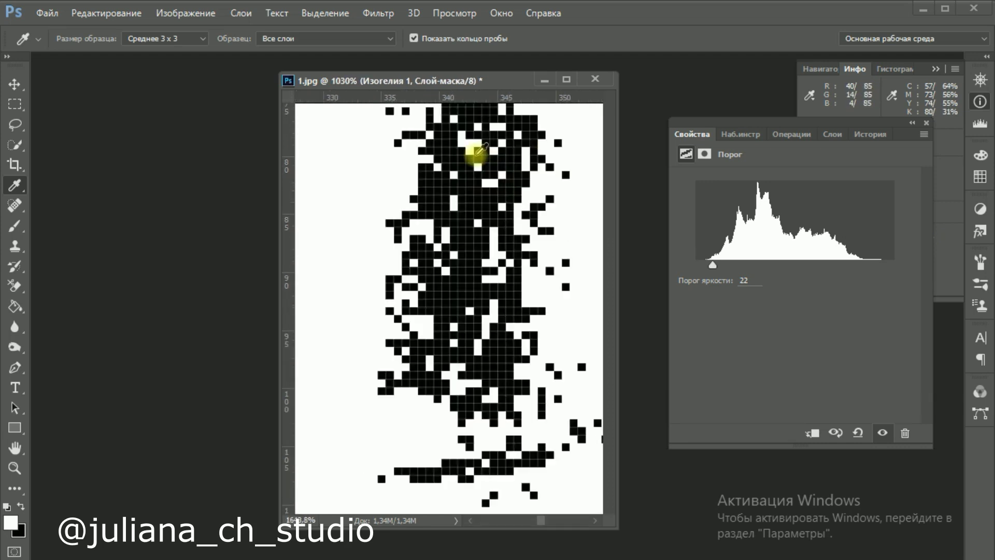
shift+click(464, 273)
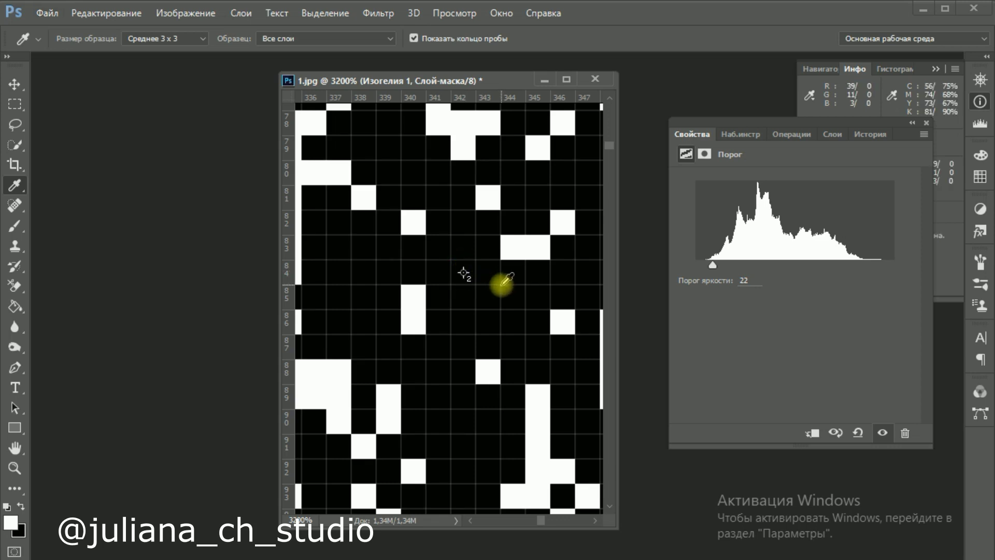
Add a Soft Light layer filled with neutral 50% gray directly above the background, and change its blend mode to Difference
click(832, 136)
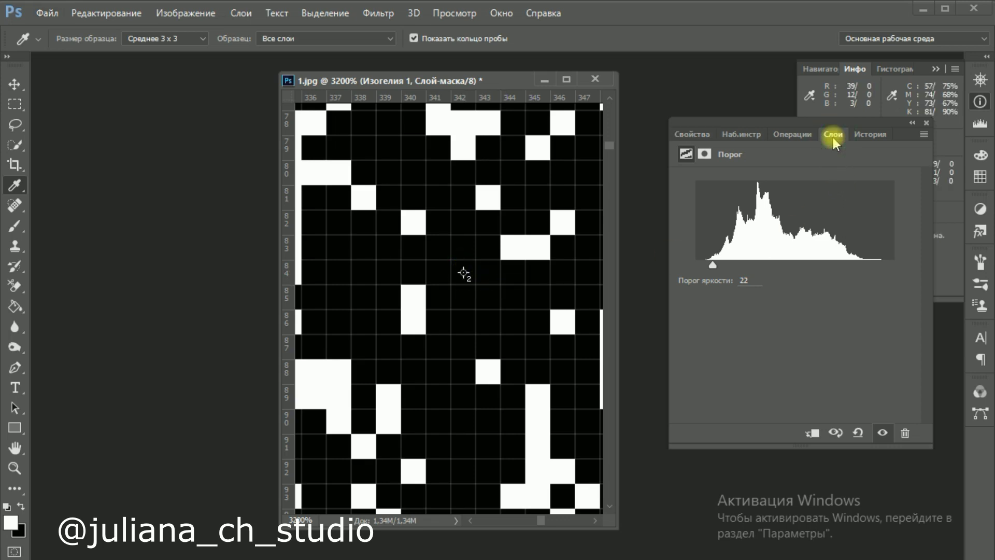
click(791, 285)
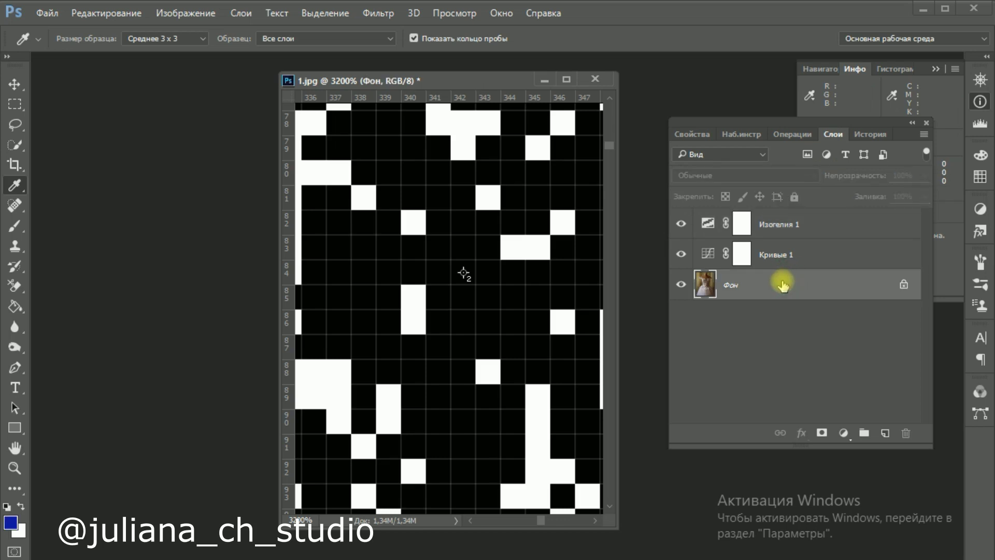
click(241, 13)
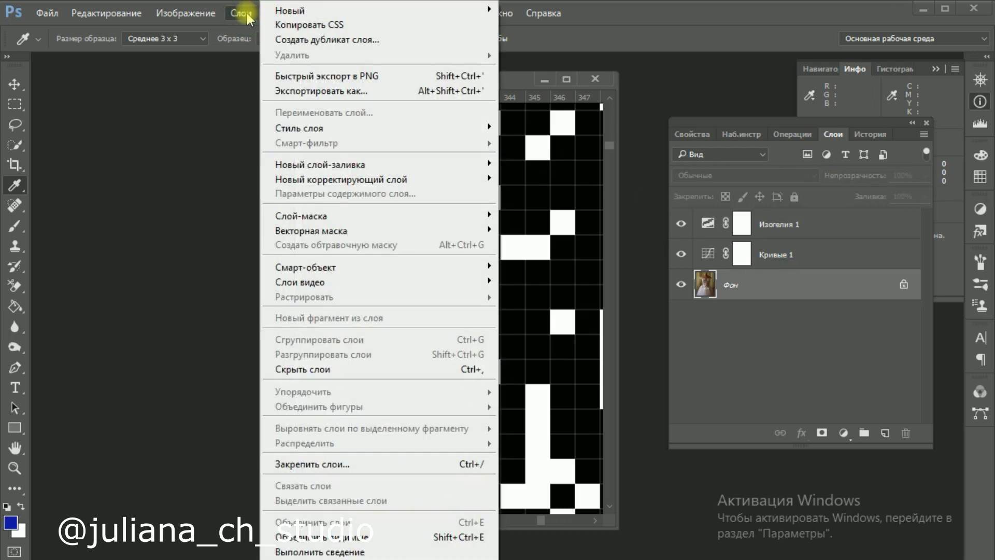
mouse_move(291, 10)
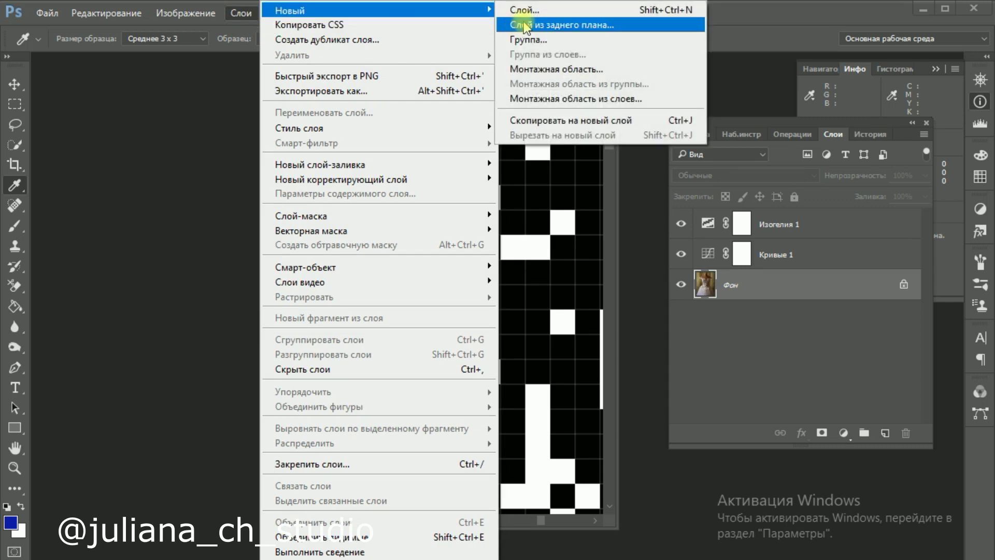
click(536, 11)
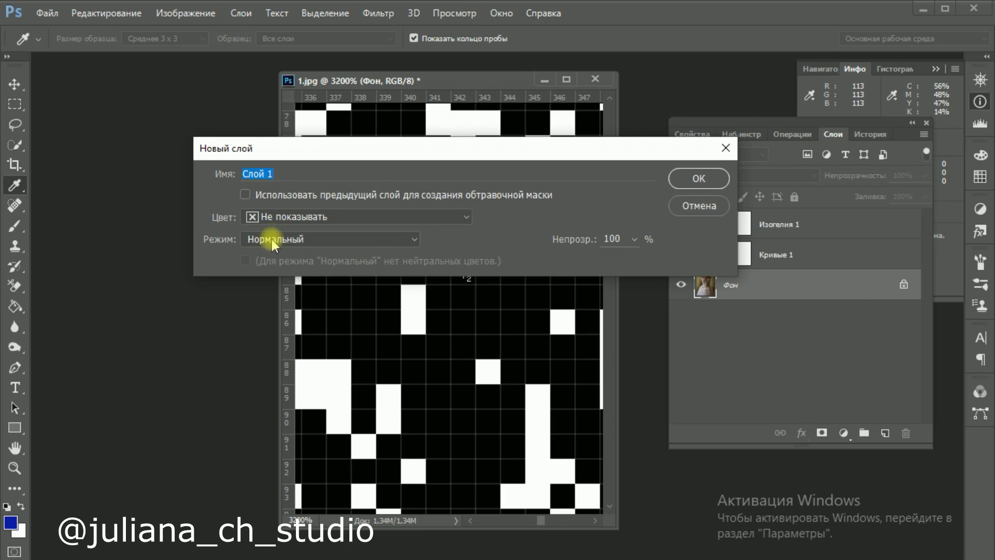
click(273, 242)
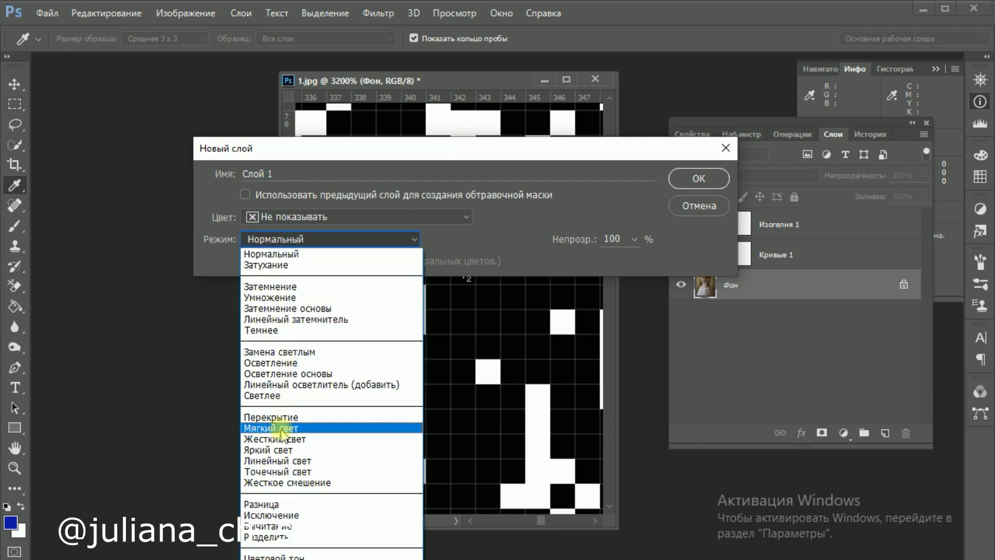
click(272, 428)
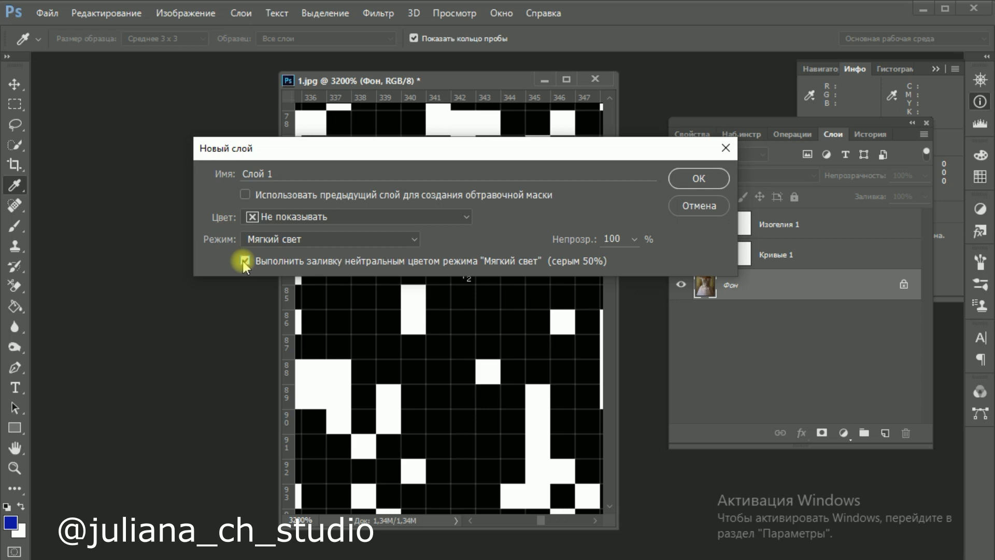
click(700, 176)
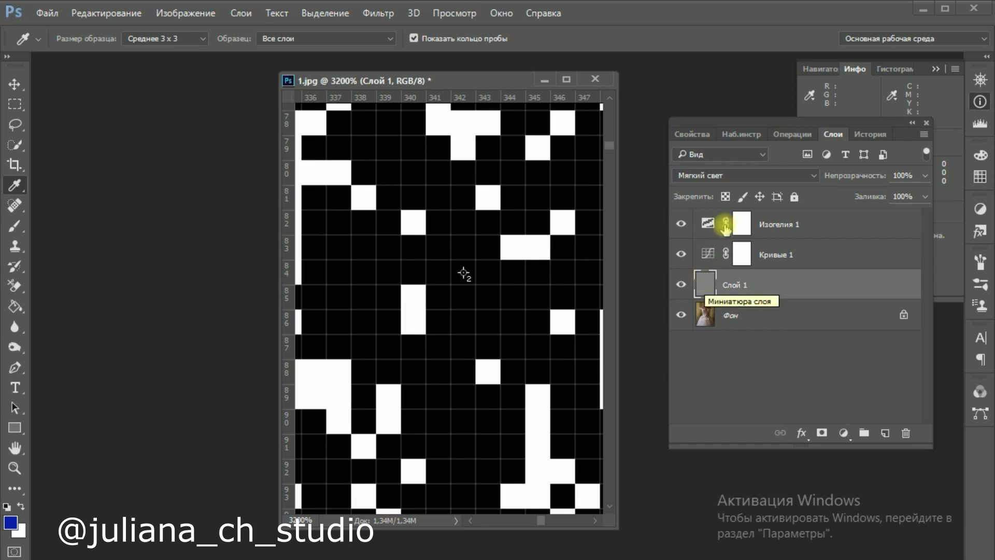
click(733, 179)
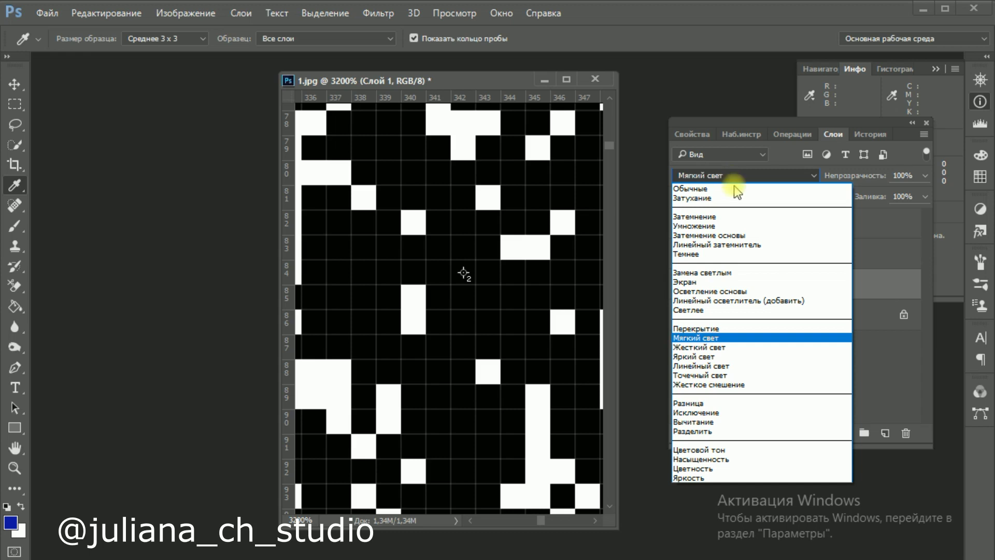
click(688, 403)
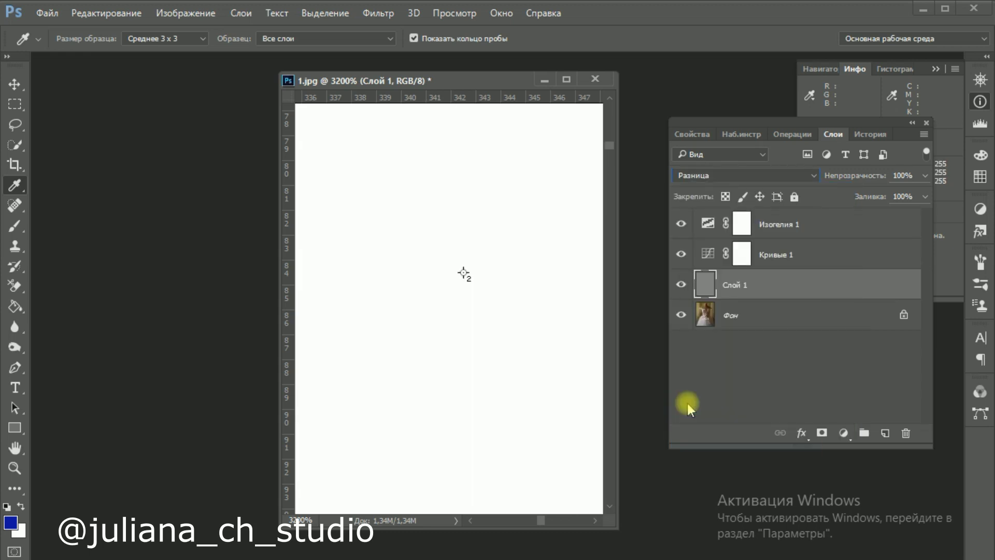
Lower the threshold level to 6 and place a third color sampler in the black streak along the skirt's outer edge
double_click(708, 224)
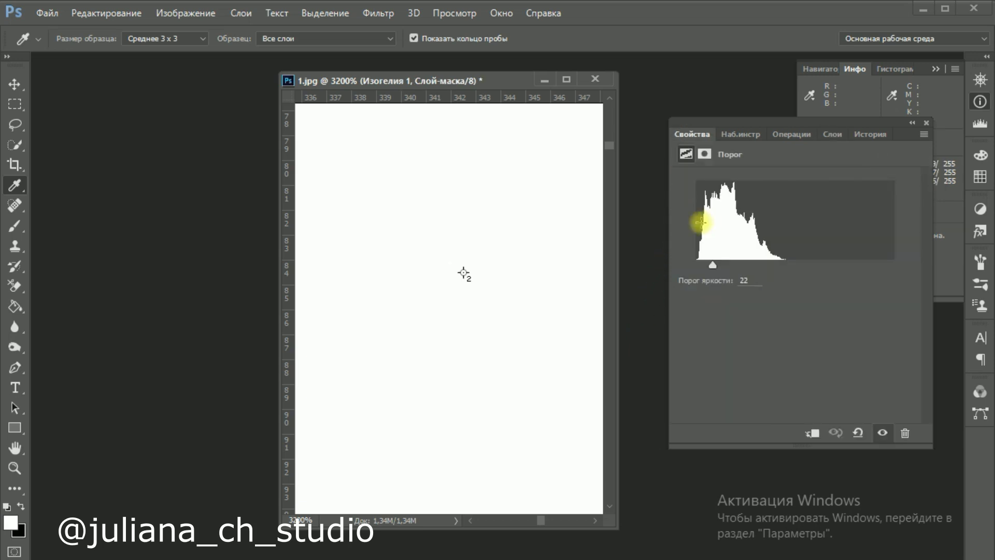
scroll(588, 242, down, 10)
scroll(586, 247, down, 6)
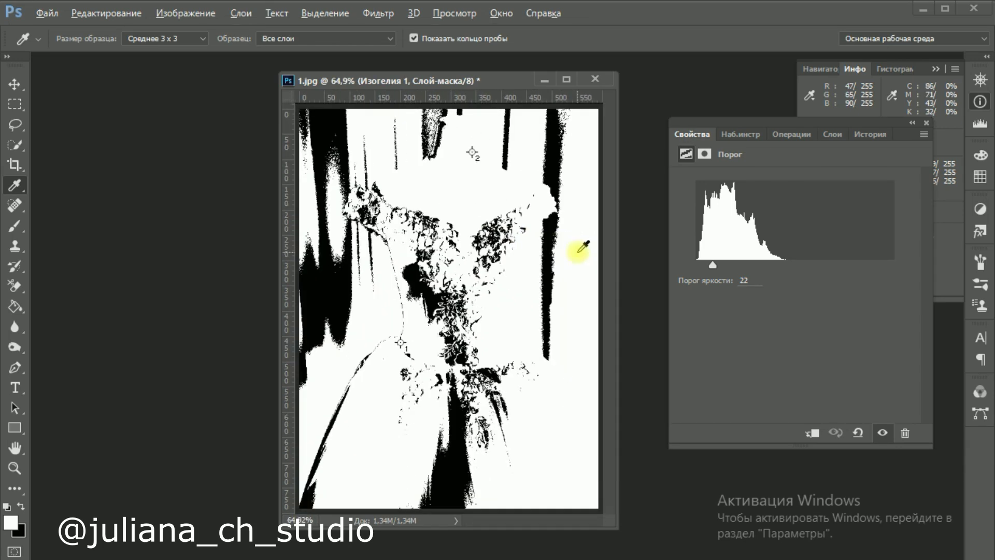
key(alt)
drag(714, 267, 686, 267)
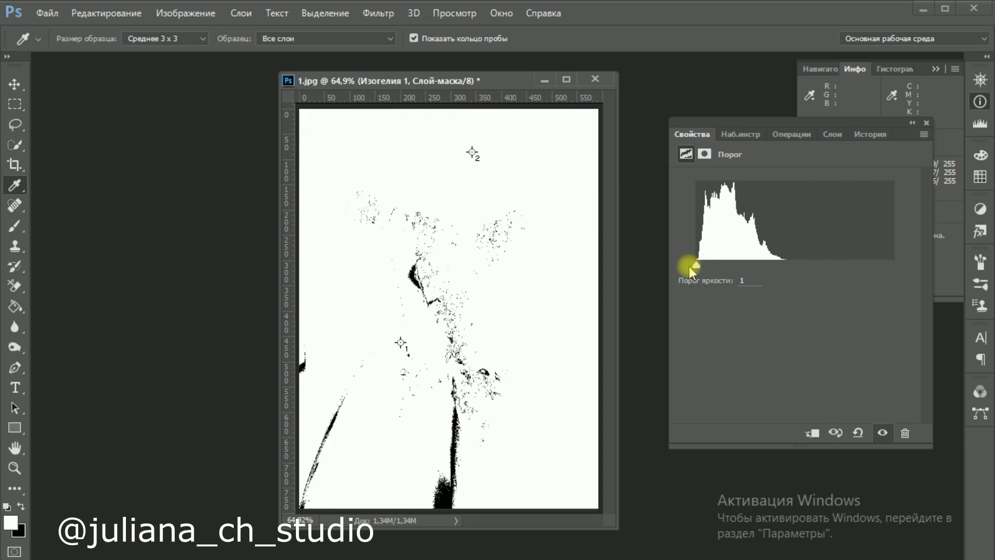
drag(696, 268, 699, 267)
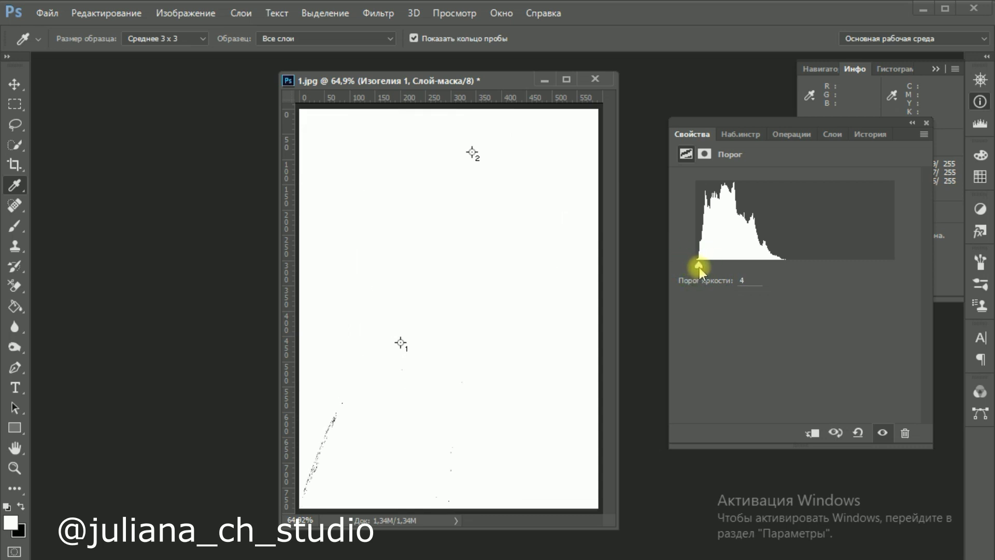
drag(699, 266, 699, 267)
drag(697, 266, 701, 266)
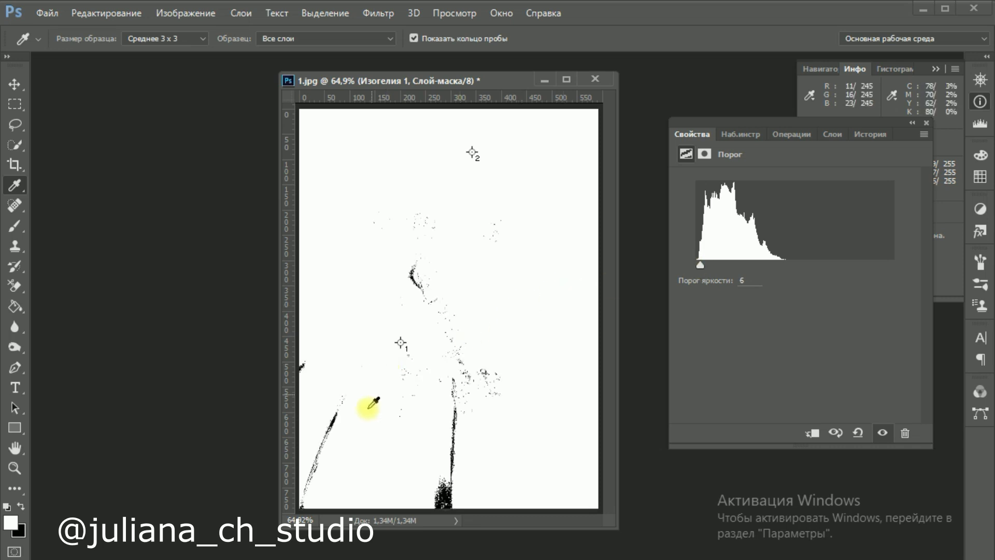
scroll(337, 419, up, 10)
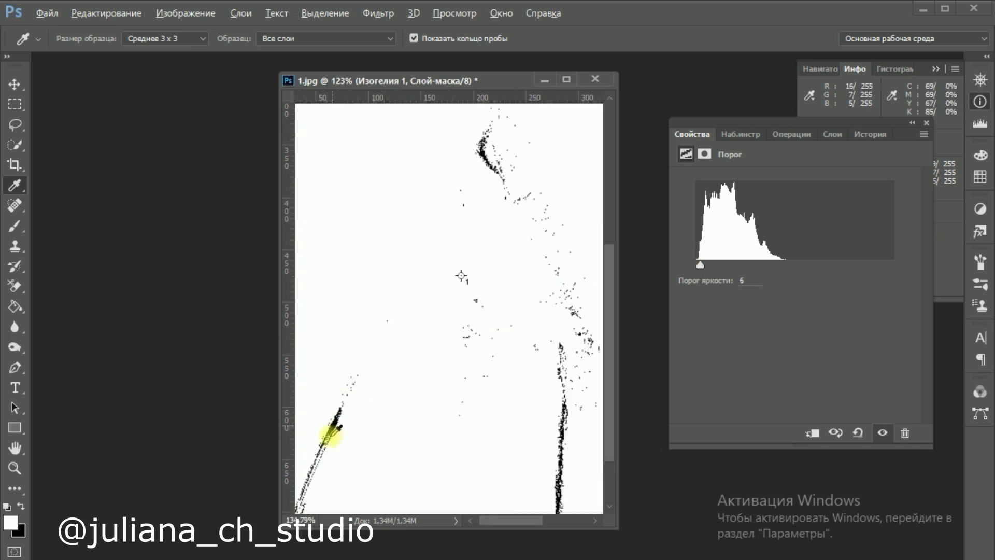
scroll(338, 428, up, 7)
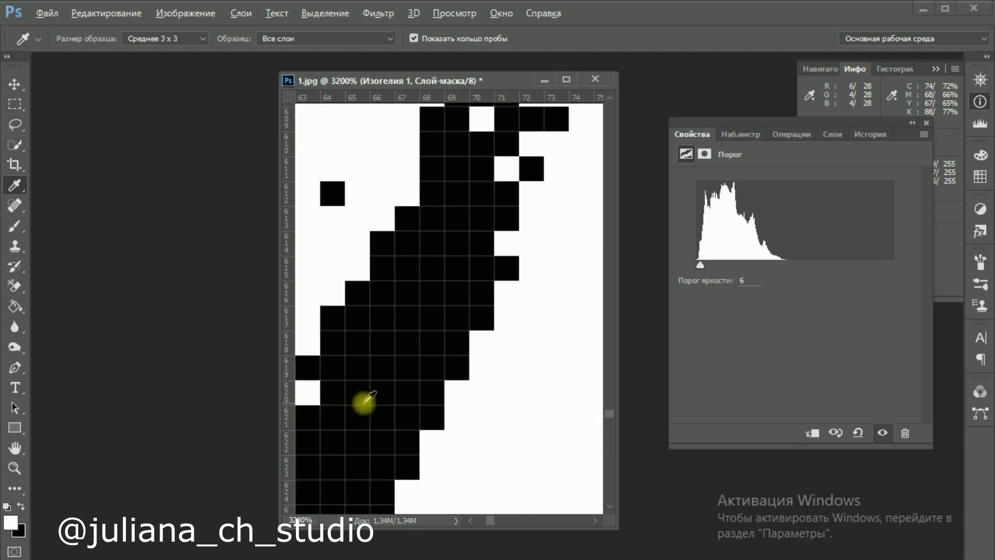
shift+click(382, 393)
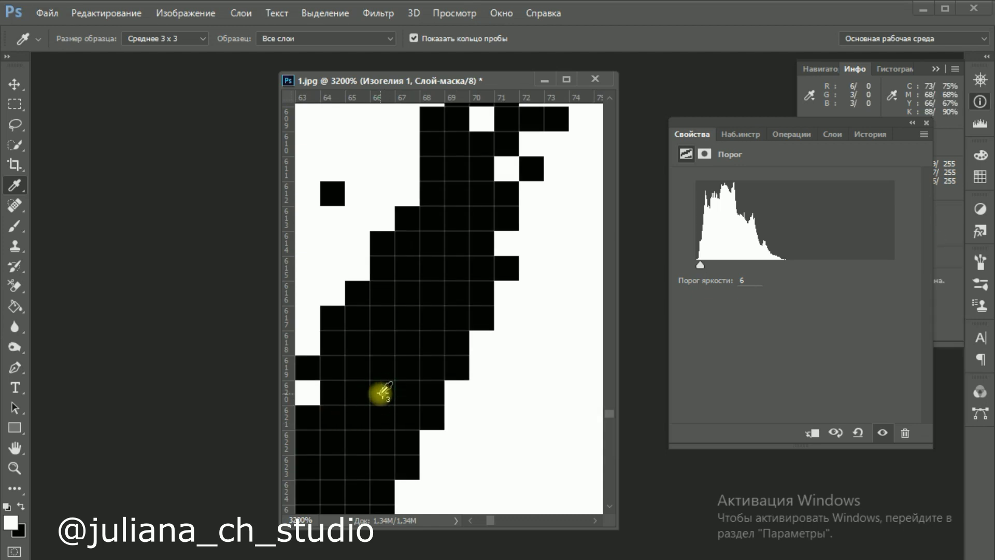
Hide the Threshold and gray fill layers, and set the Curves gray point at the third color sampler
click(832, 134)
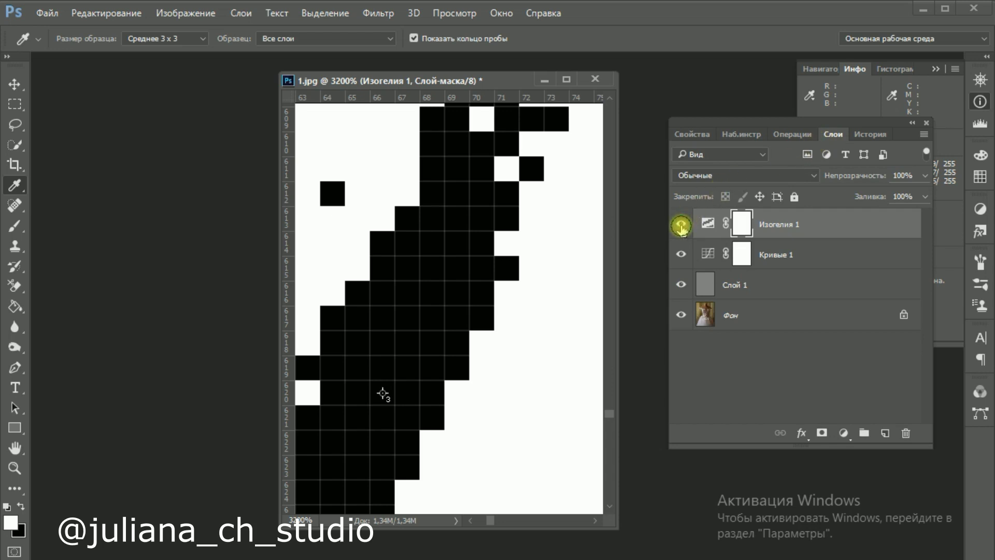
click(682, 227)
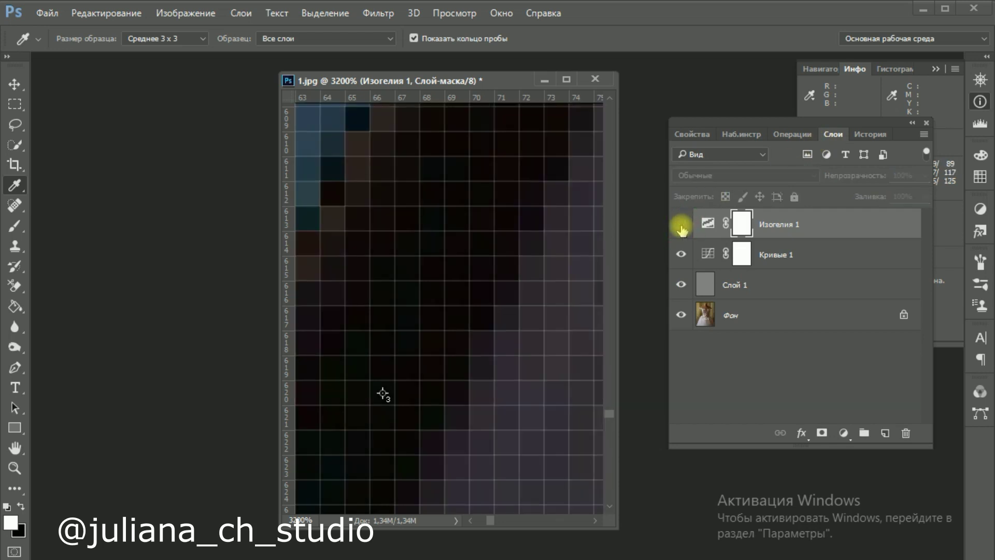
click(681, 285)
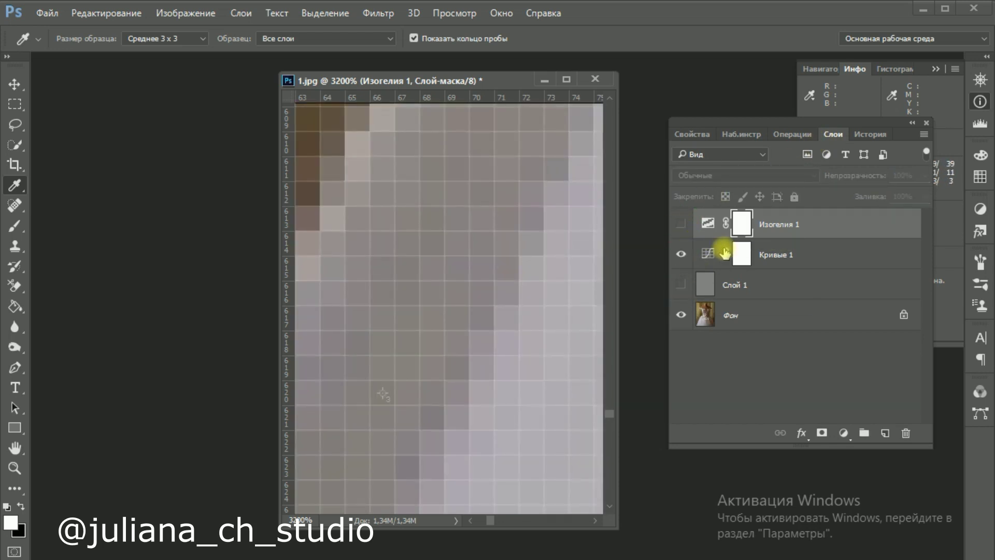
click(707, 254)
double_click(708, 254)
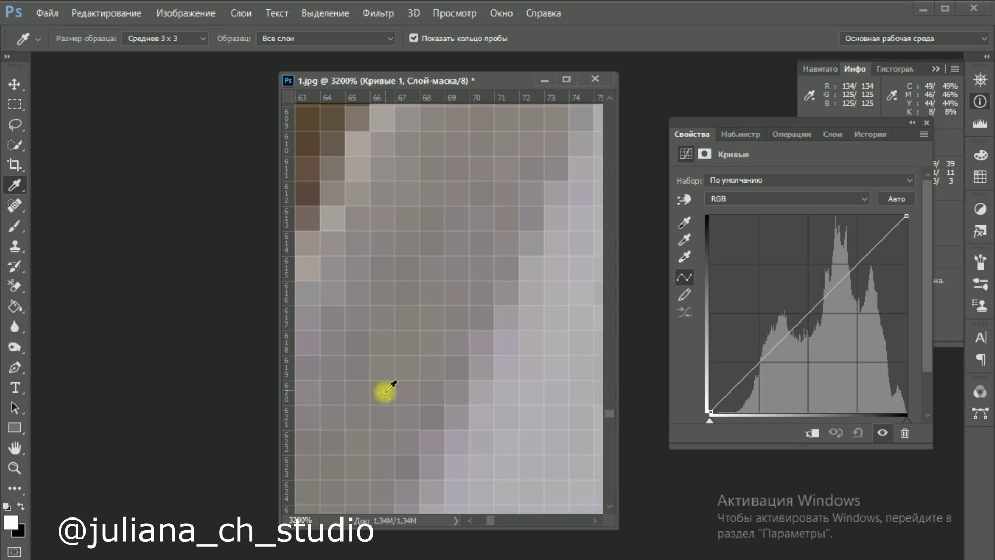
click(684, 240)
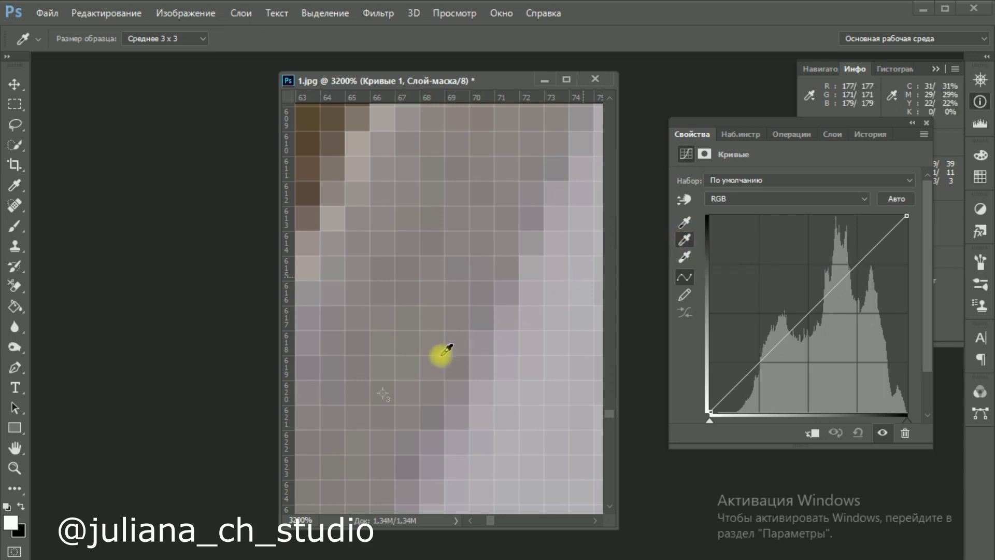
click(386, 392)
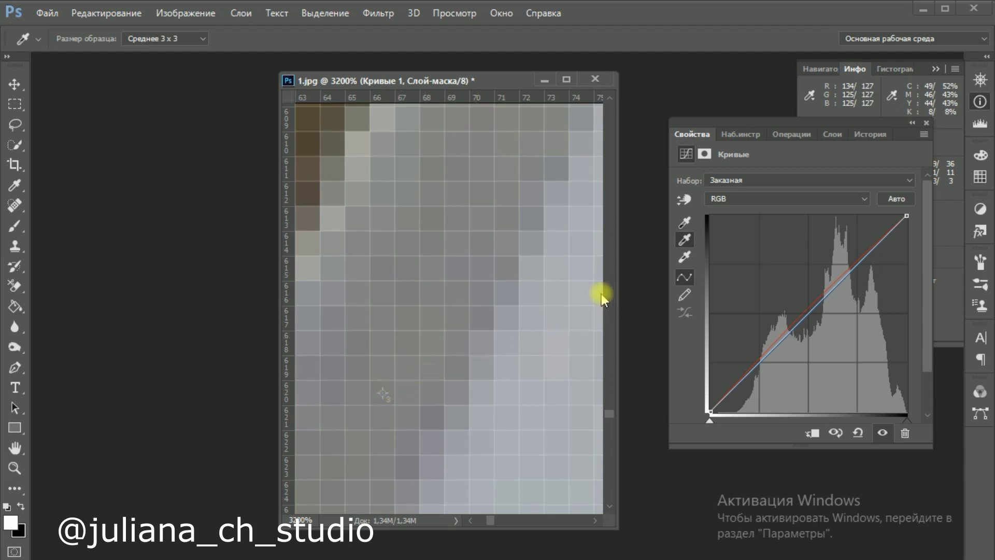
Set the Curves white point at the first color sampler on the dress's waist
scroll(563, 310, down, 5)
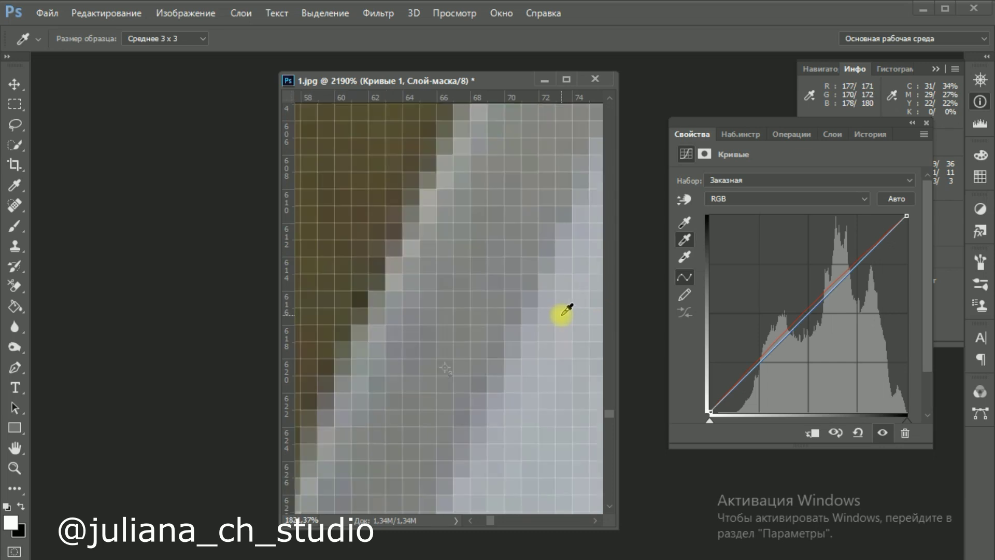
scroll(560, 310, down, 8)
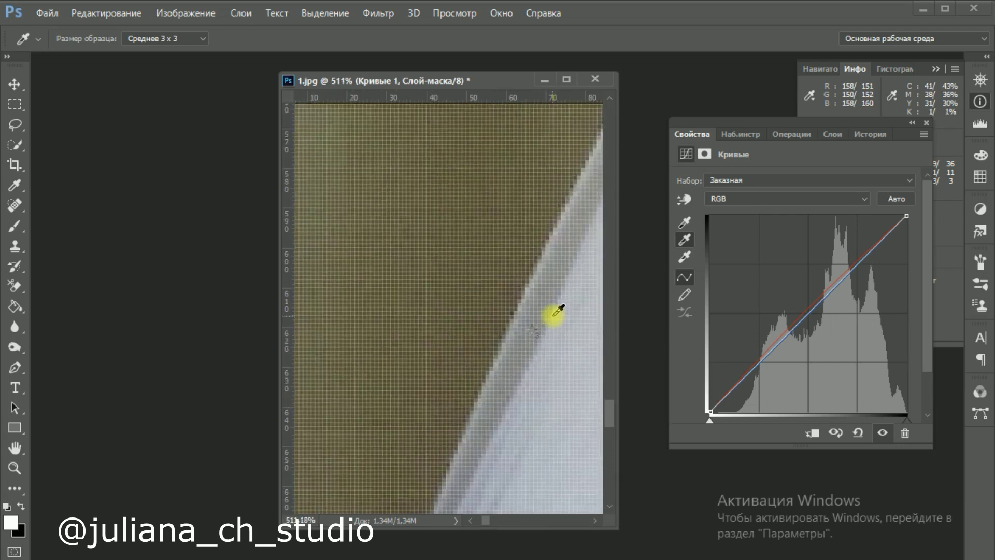
scroll(557, 310, down, 1)
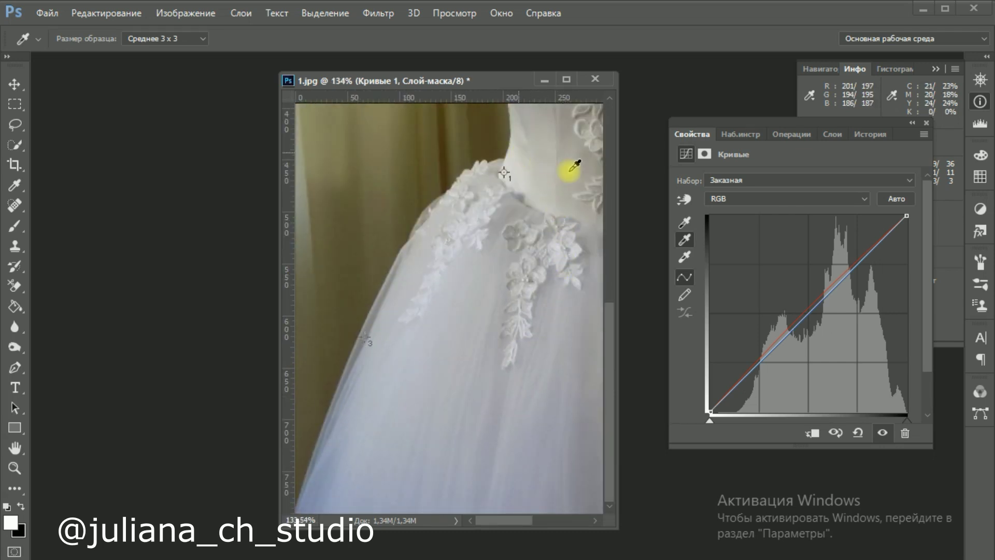
drag(516, 160, 528, 212)
scroll(503, 208, up, 6)
scroll(506, 203, up, 2)
click(527, 211)
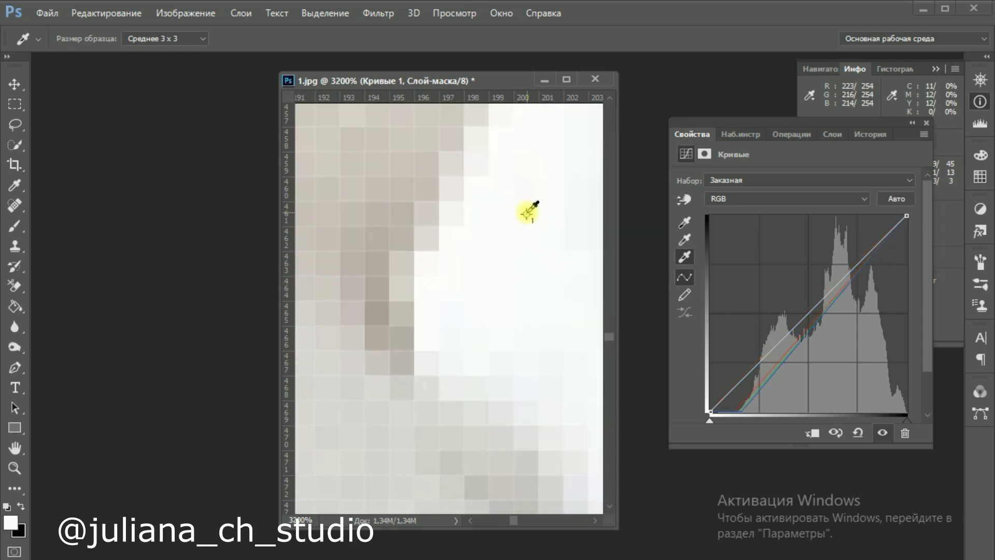
Set the Curves black point at the second color sampler on the mannequin's neck
scroll(518, 235, down, 2)
drag(518, 236, 681, 213)
scroll(521, 239, down, 8)
scroll(556, 197, down, 3)
scroll(563, 235, down, 5)
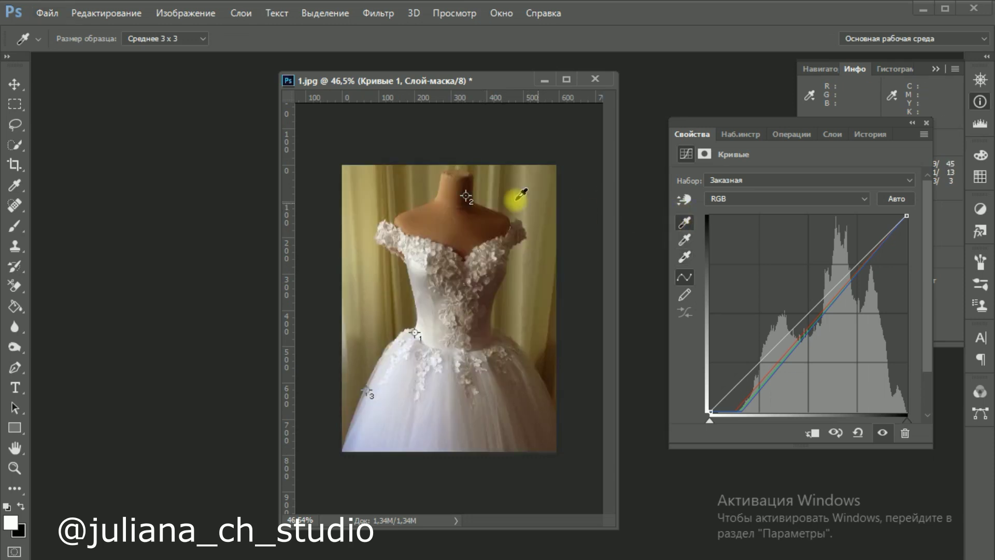
click(469, 179)
key(ctrl+plus)
scroll(471, 99, up, 4)
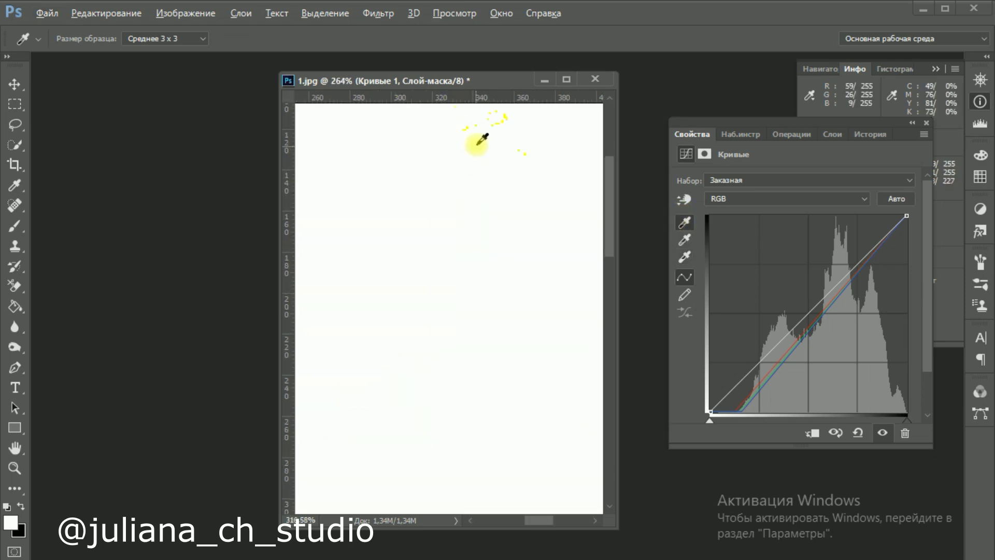
scroll(517, 164, down, 4)
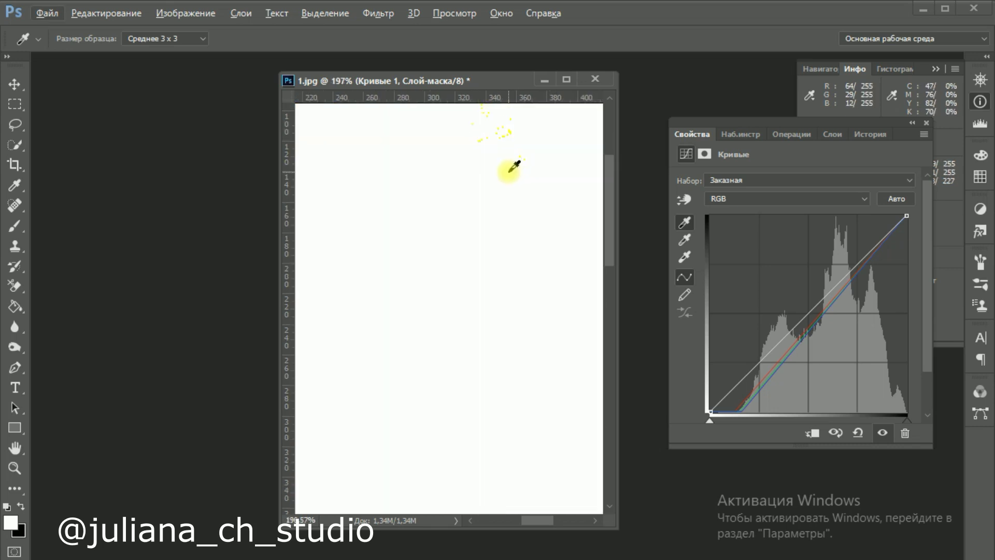
scroll(506, 118, up, 12)
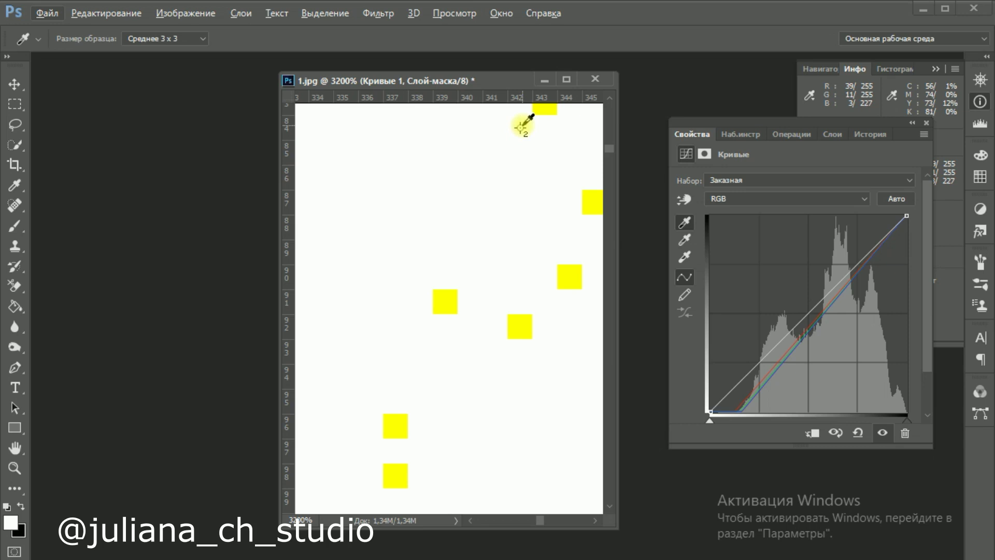
drag(520, 128, 538, 193)
scroll(538, 193, down, 3)
scroll(539, 193, down, 10)
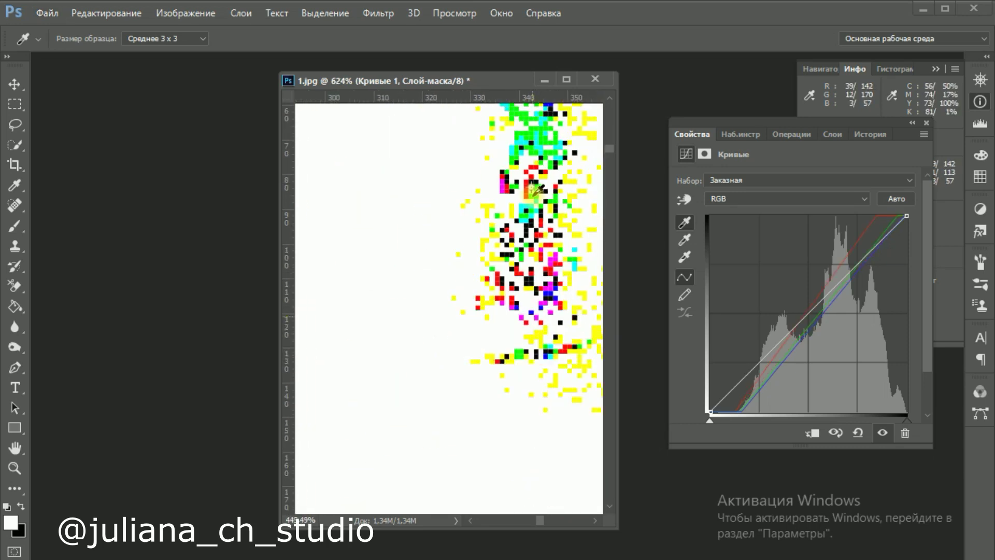
scroll(523, 207, down, 1)
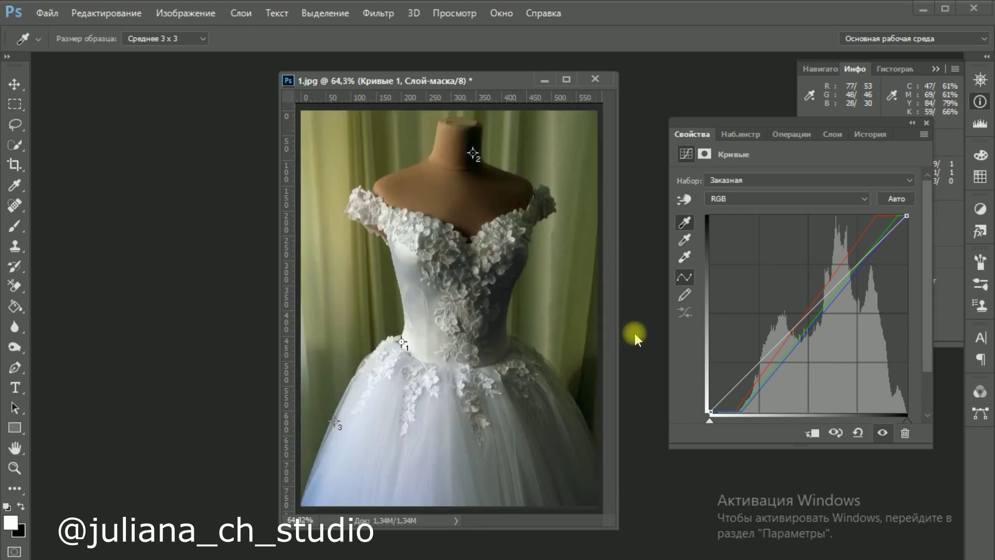
Compare the photo with the Curves layer off and on, and shift the RGB curve's white endpoint slightly inward to brighten the highlights
click(832, 134)
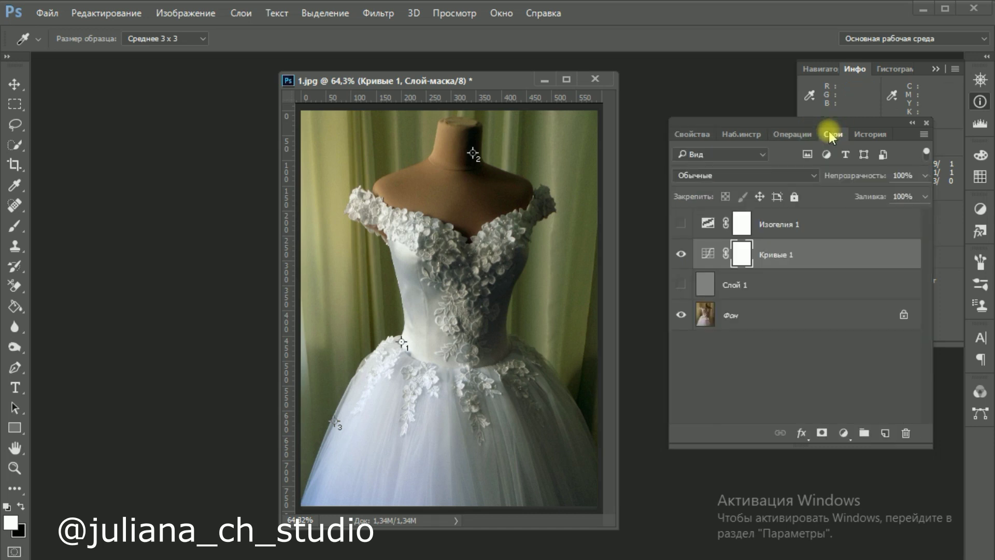
click(681, 254)
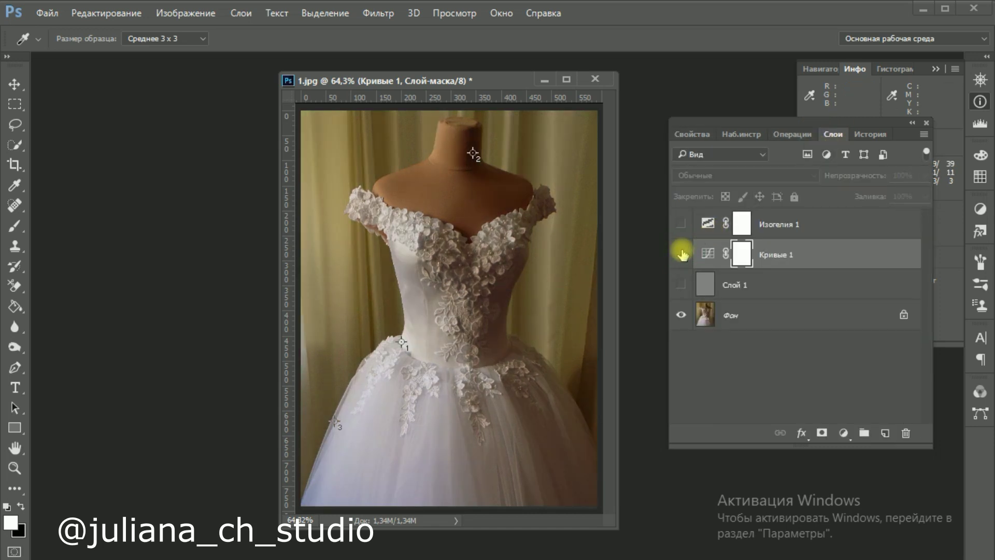
click(682, 254)
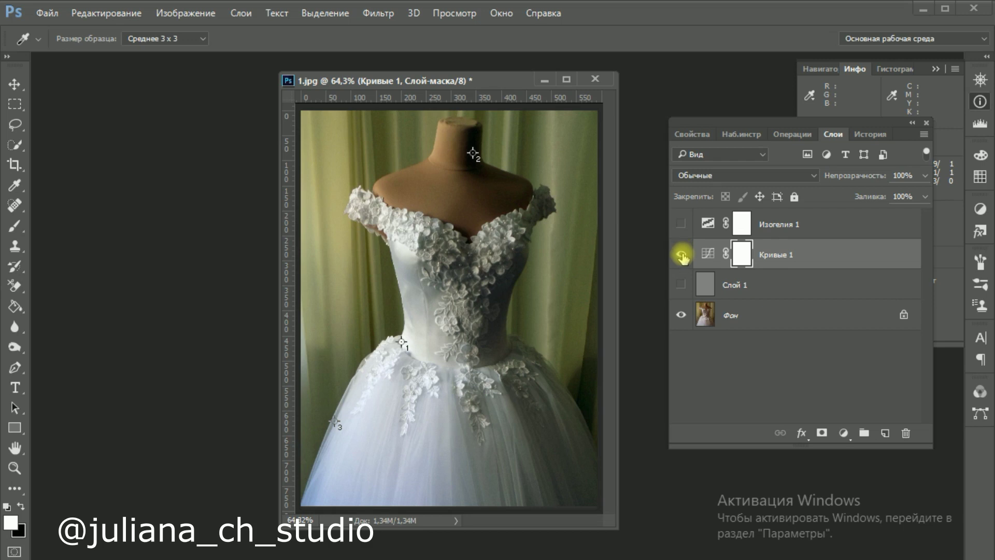
double_click(709, 254)
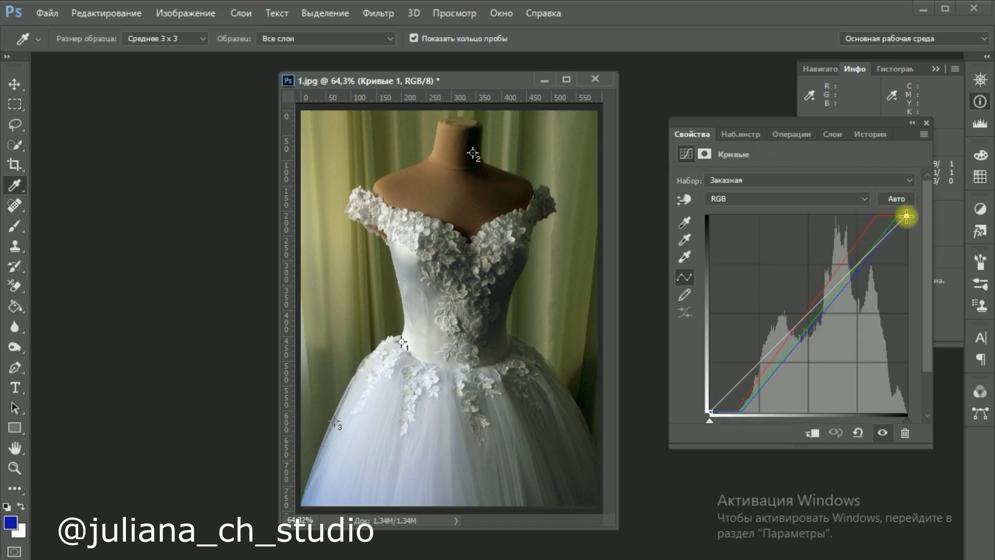
mouse_move(908, 214)
mouse_down()
mouse_move(909, 232)
mouse_move(909, 212)
mouse_move(898, 212)
mouse_up()
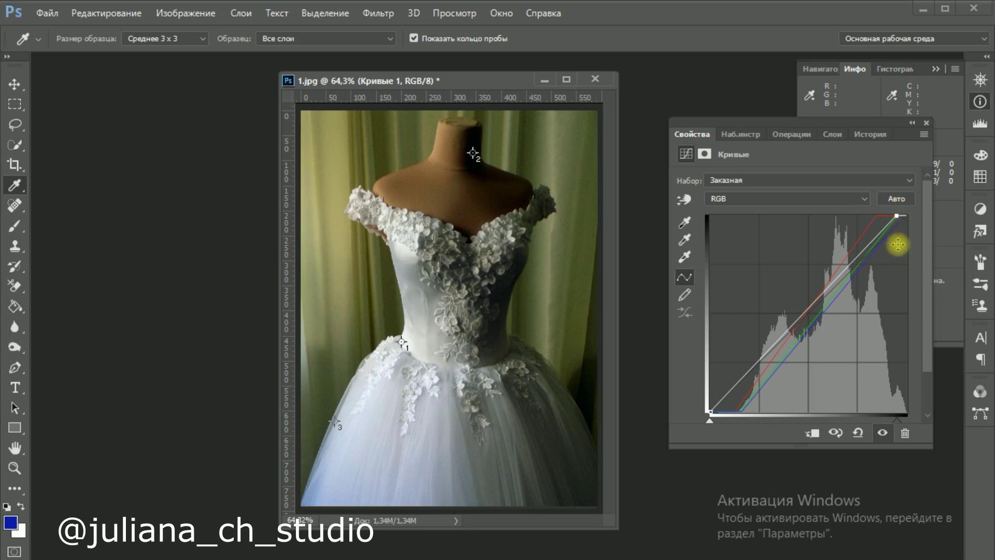
Save the corrected photo to the desktop as a JPEG named 2 with quality 12 and the baseline standard format
click(45, 13)
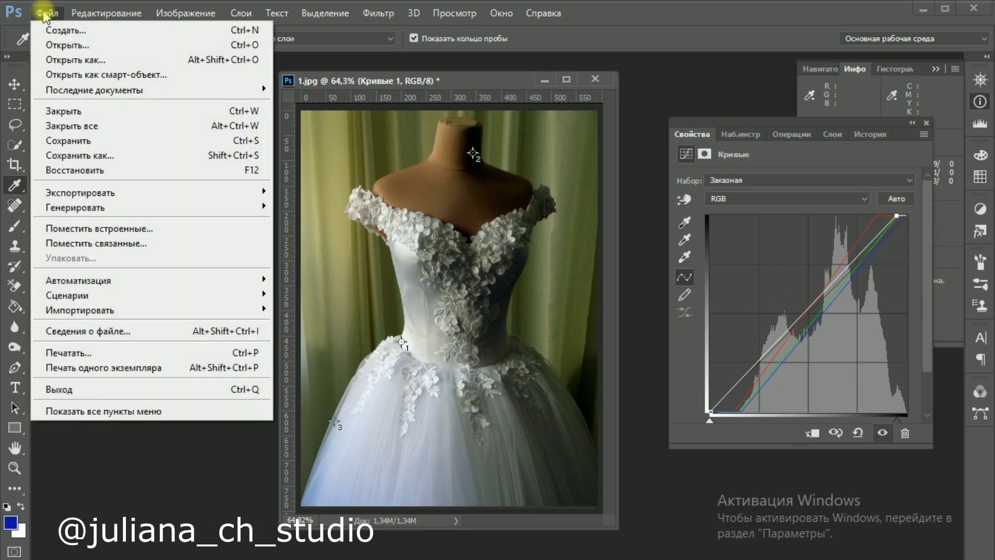
click(64, 154)
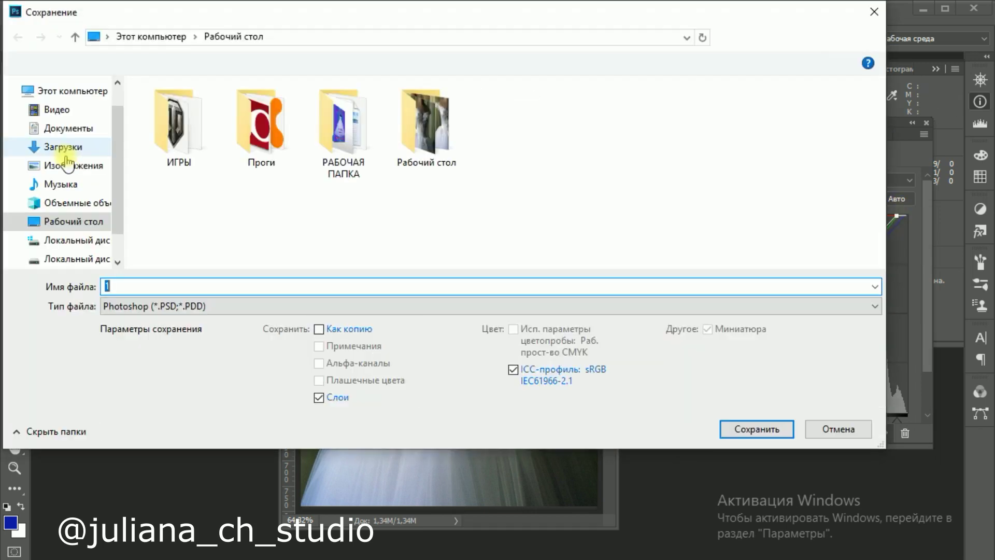
text(2)
click(251, 306)
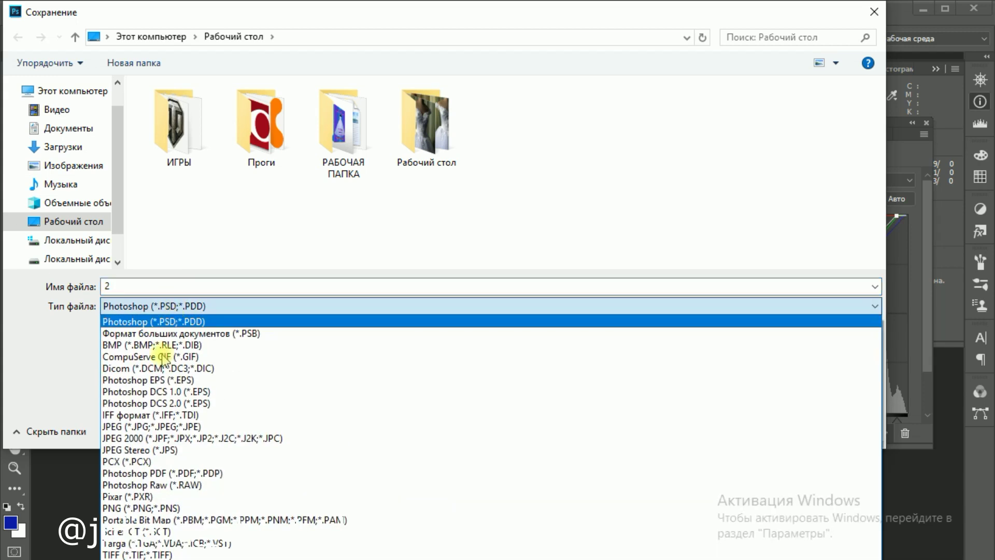
click(149, 426)
click(749, 429)
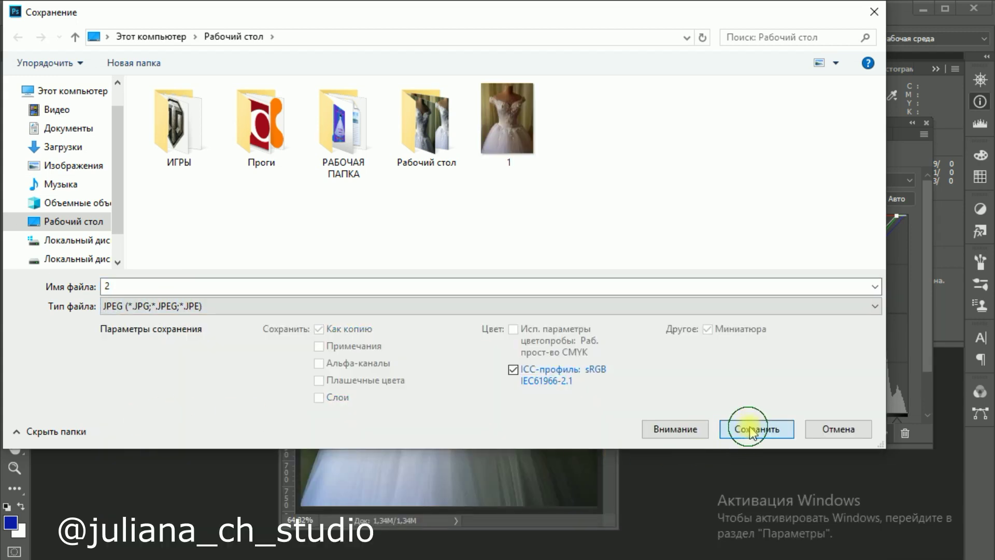
click(562, 144)
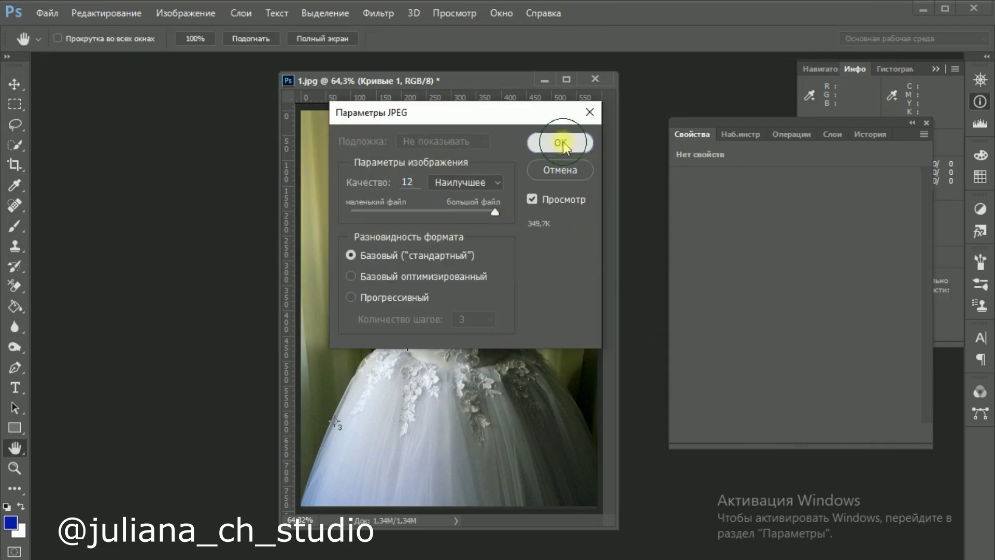